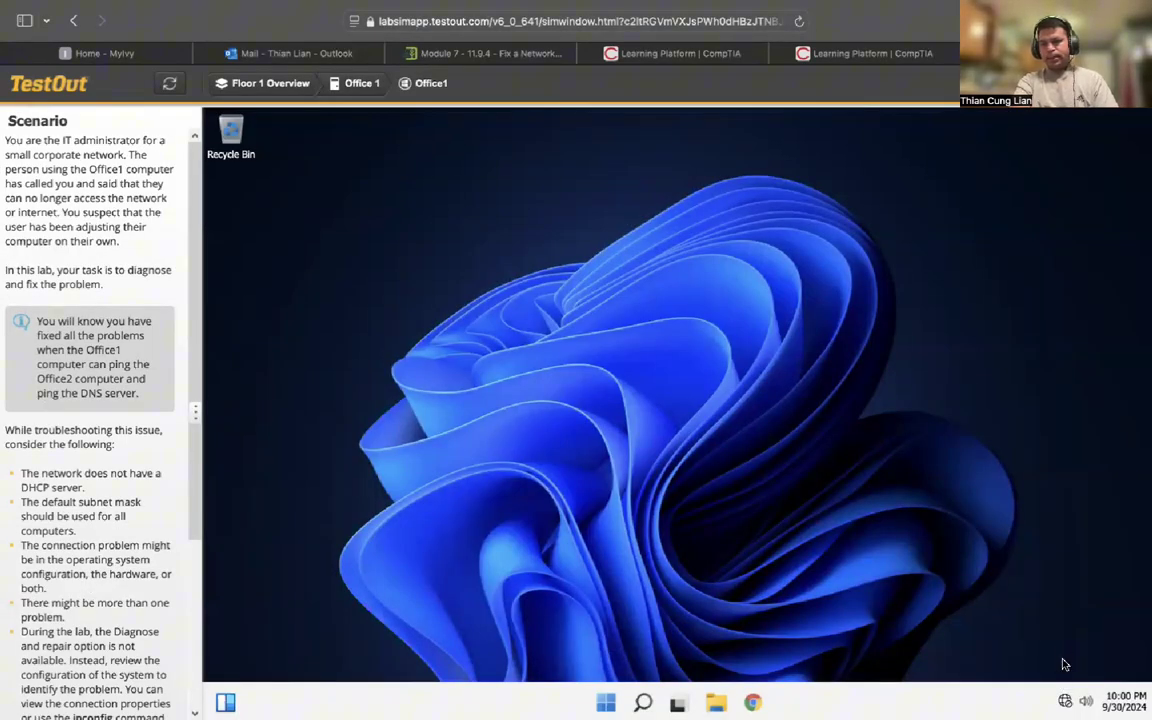
Check the Ethernet adapter's status in the Network Connections window through the advanced network settings, and close that window
mouse_move(1065, 703)
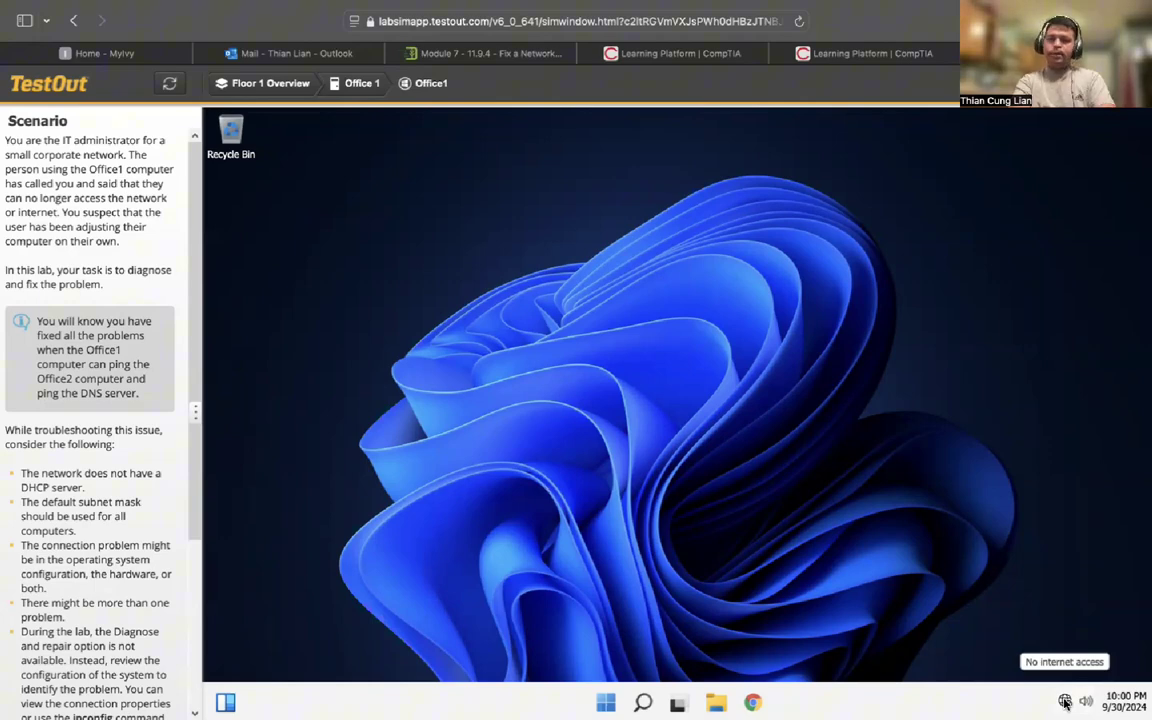
right_click(1065, 703)
left_click(1045, 657)
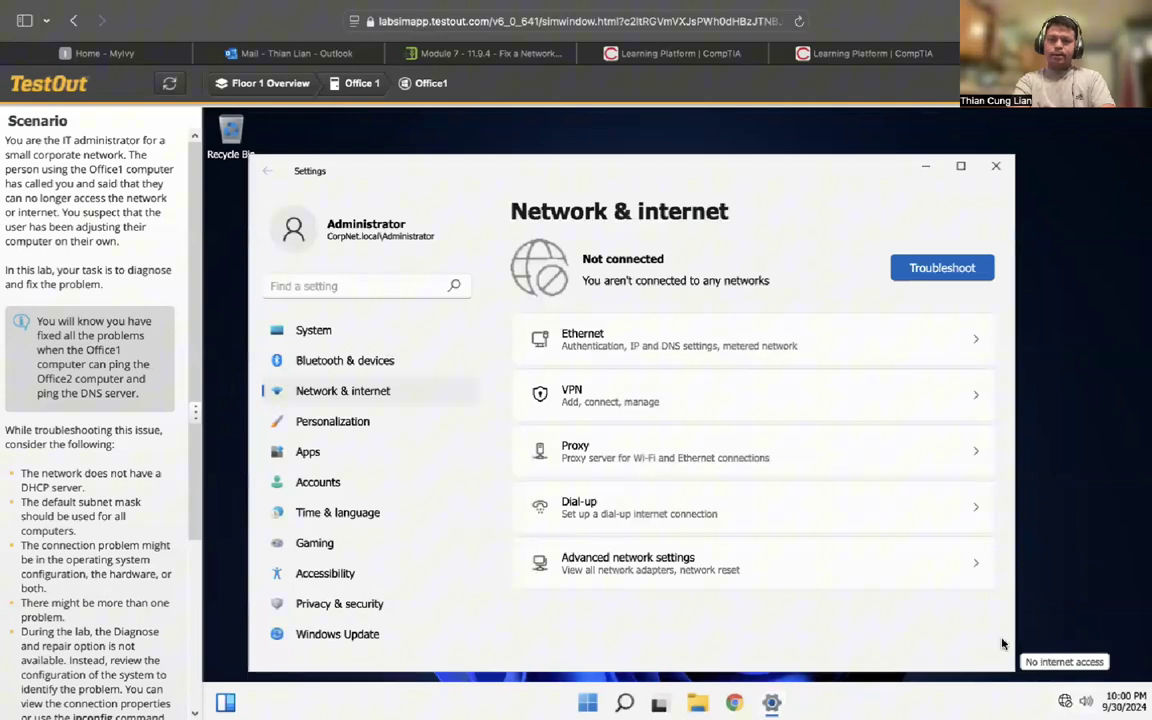
left_click(687, 566)
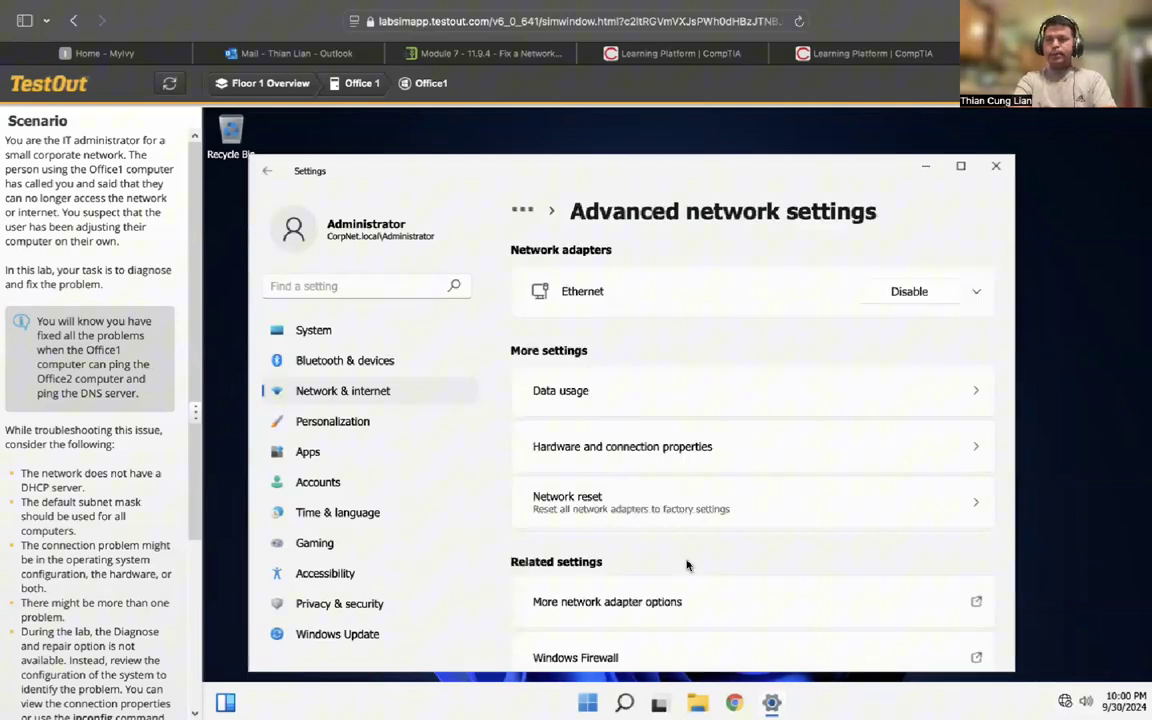
left_click(648, 604)
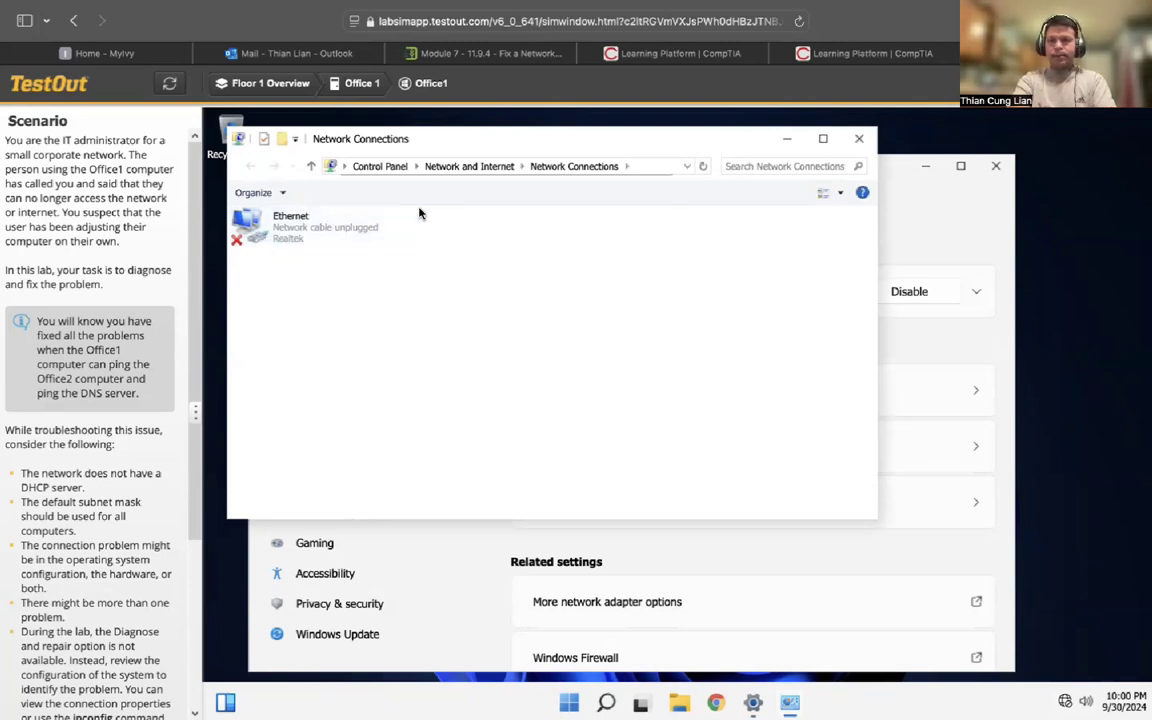
left_click(858, 138)
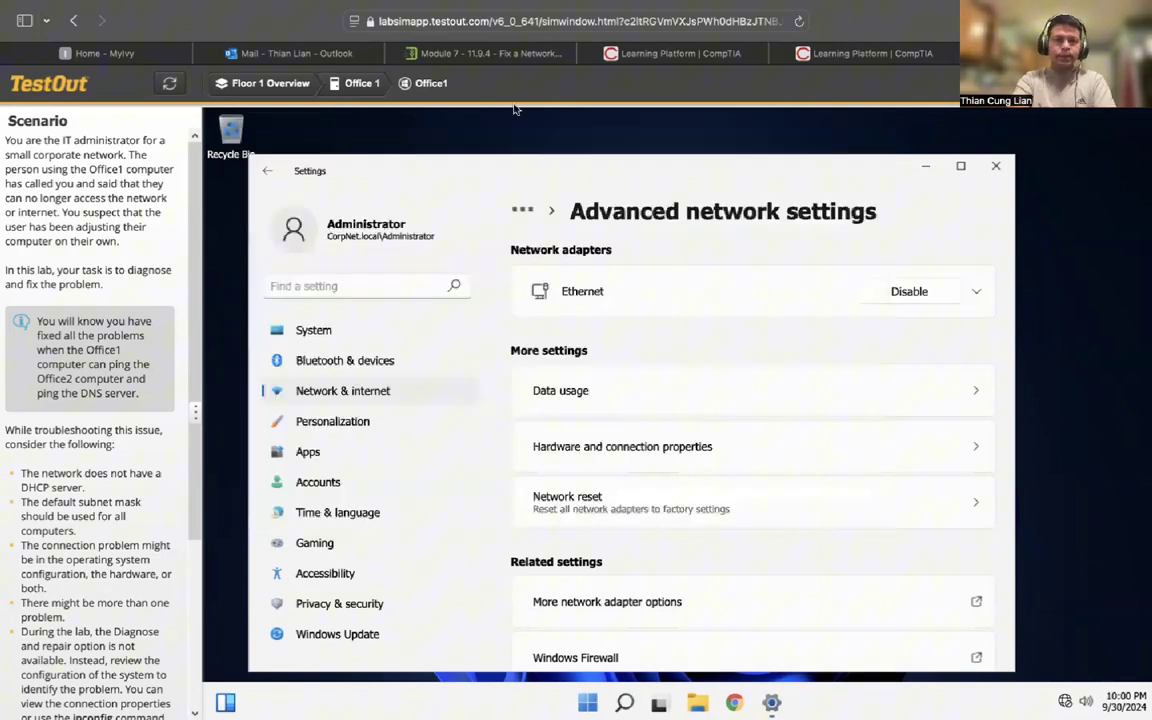
Go to the Office 1 hardware workspace, show the back of the system case and select its attached network cable
left_click(355, 83)
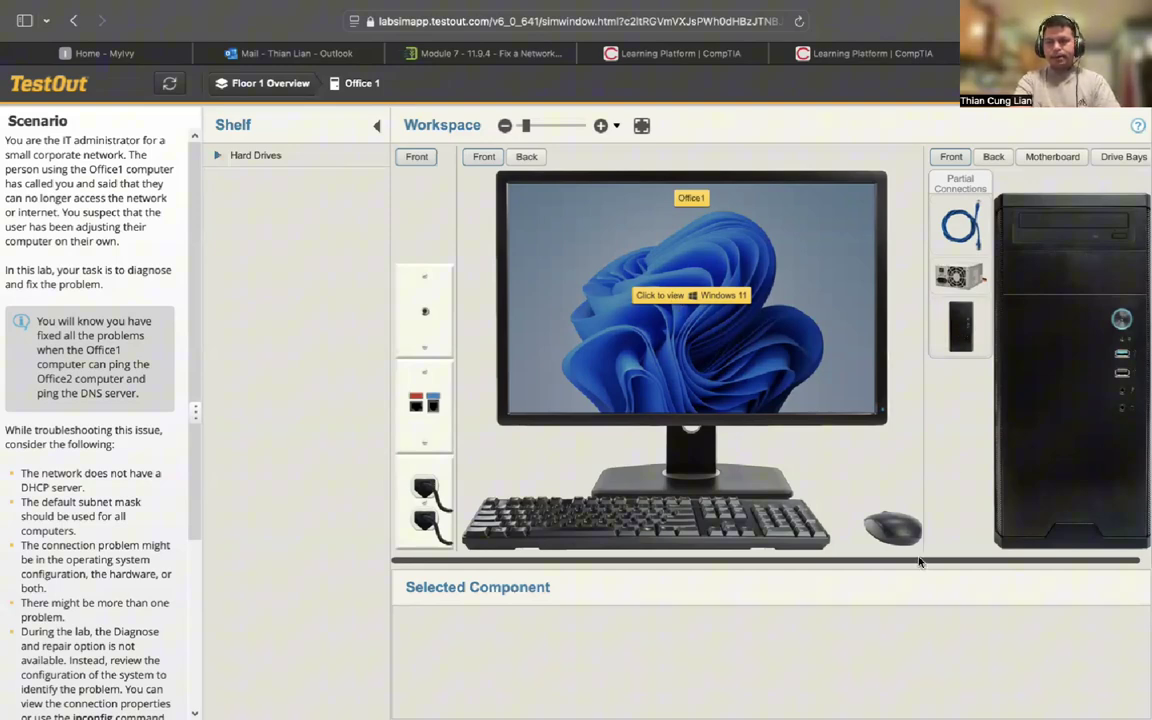
left_click_drag(971, 560, 981, 560)
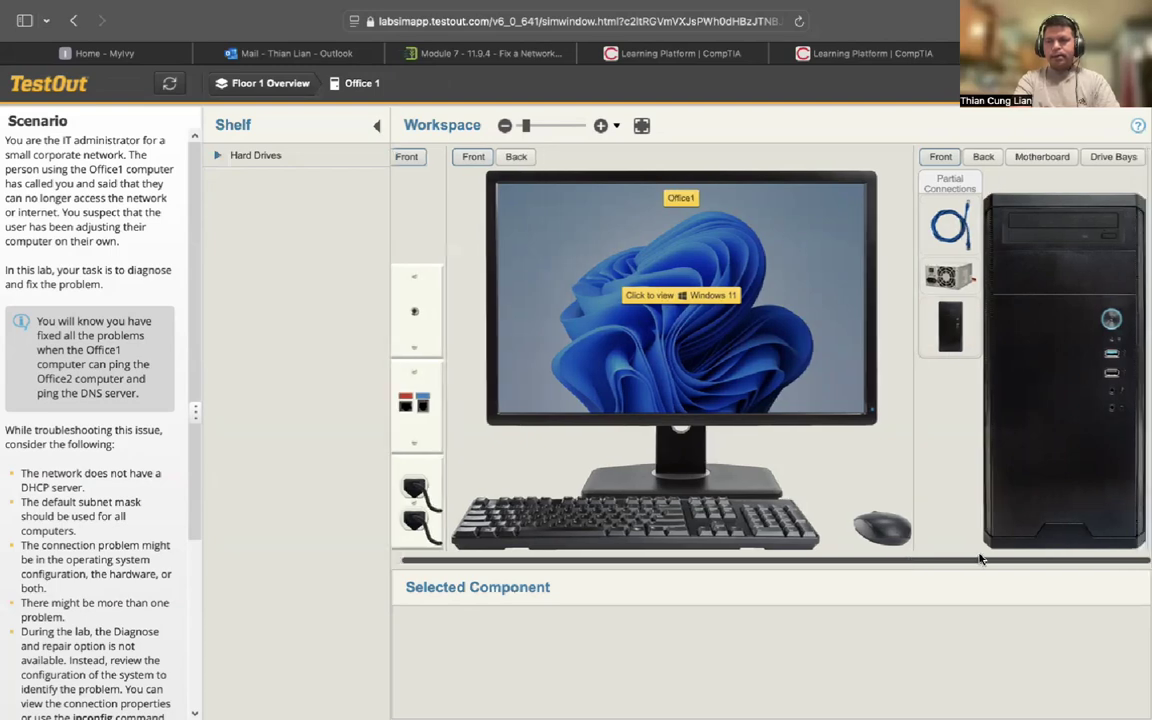
left_click(1025, 442)
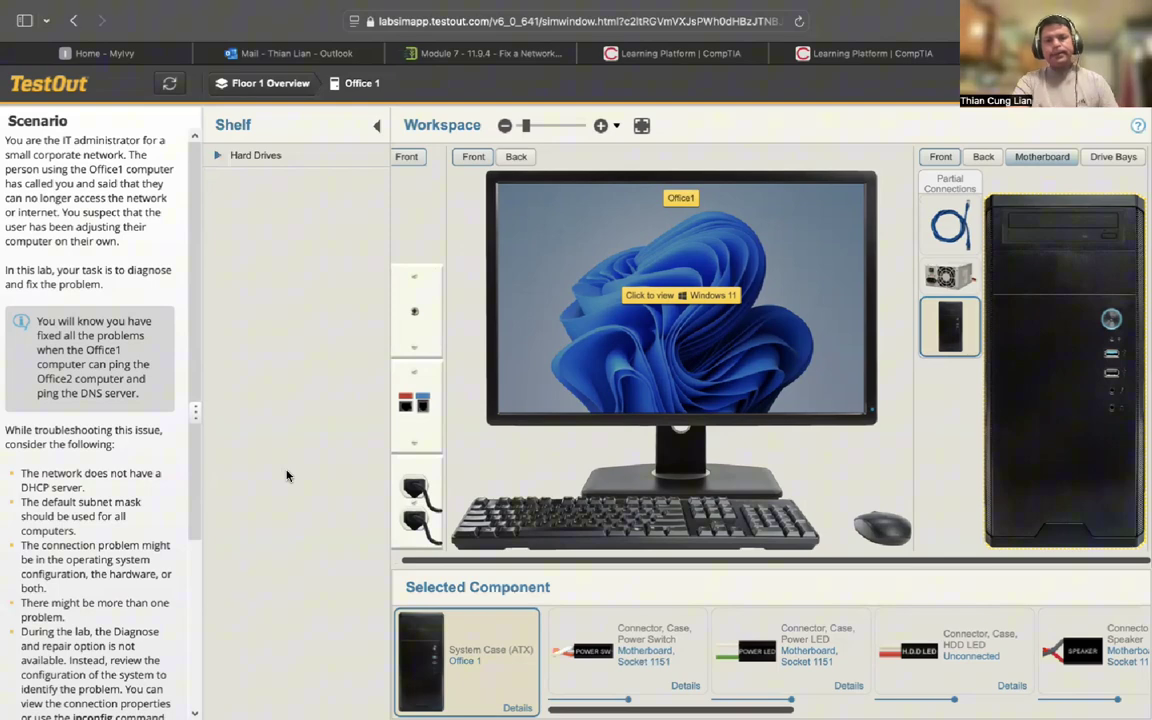
left_click(983, 157)
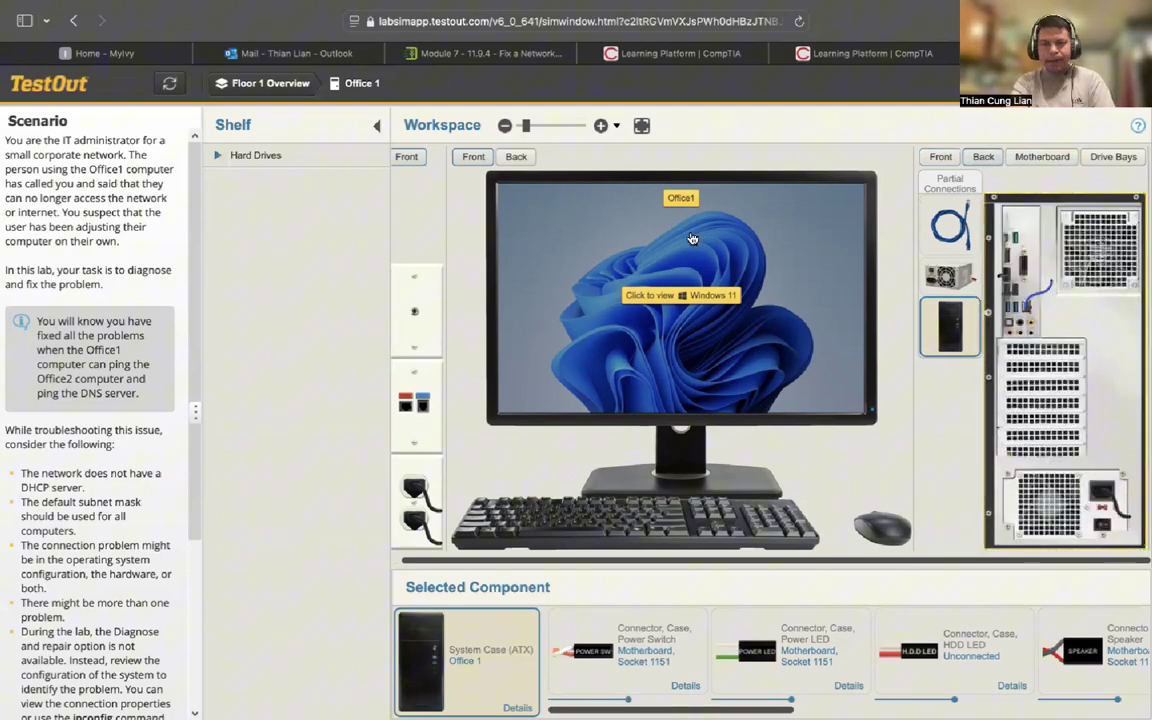
scroll(618, 155, "up", 3)
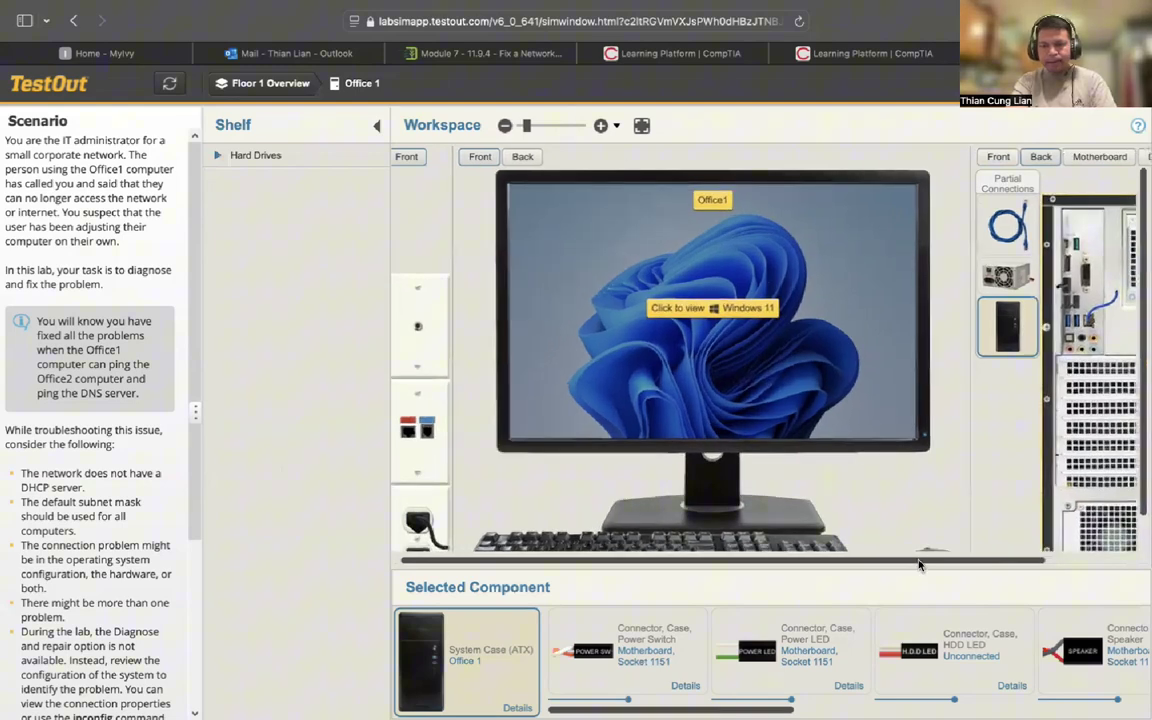
scroll(1098, 575, "right", 2)
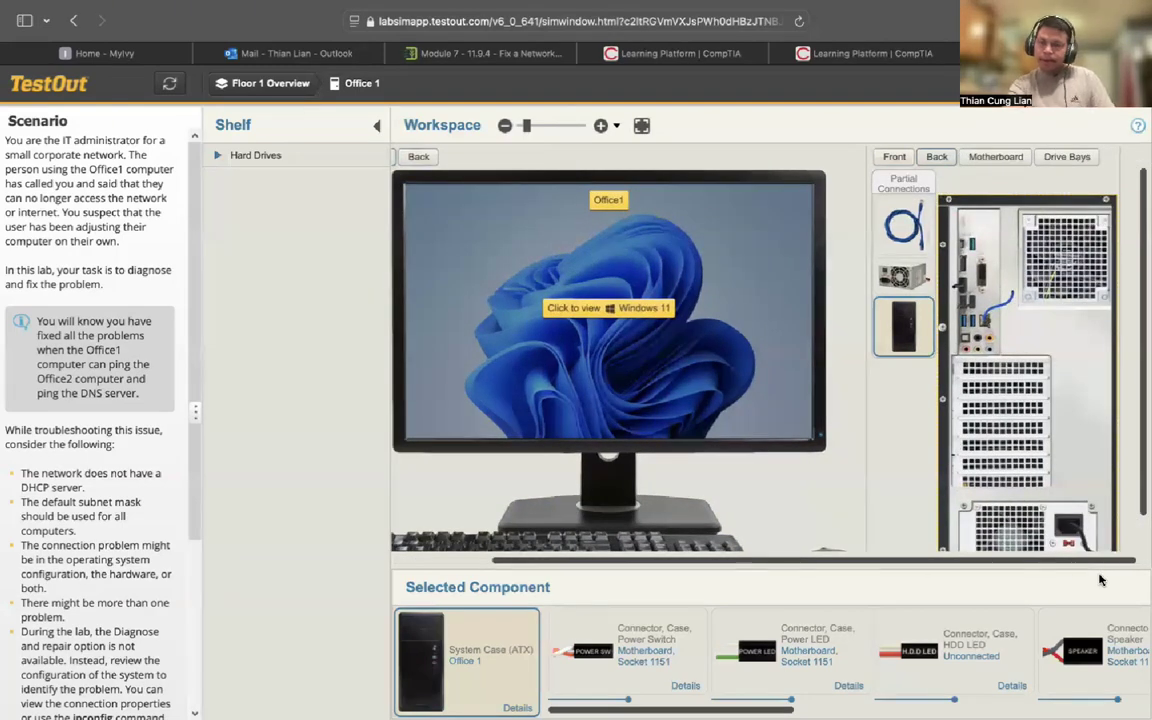
left_click(985, 319)
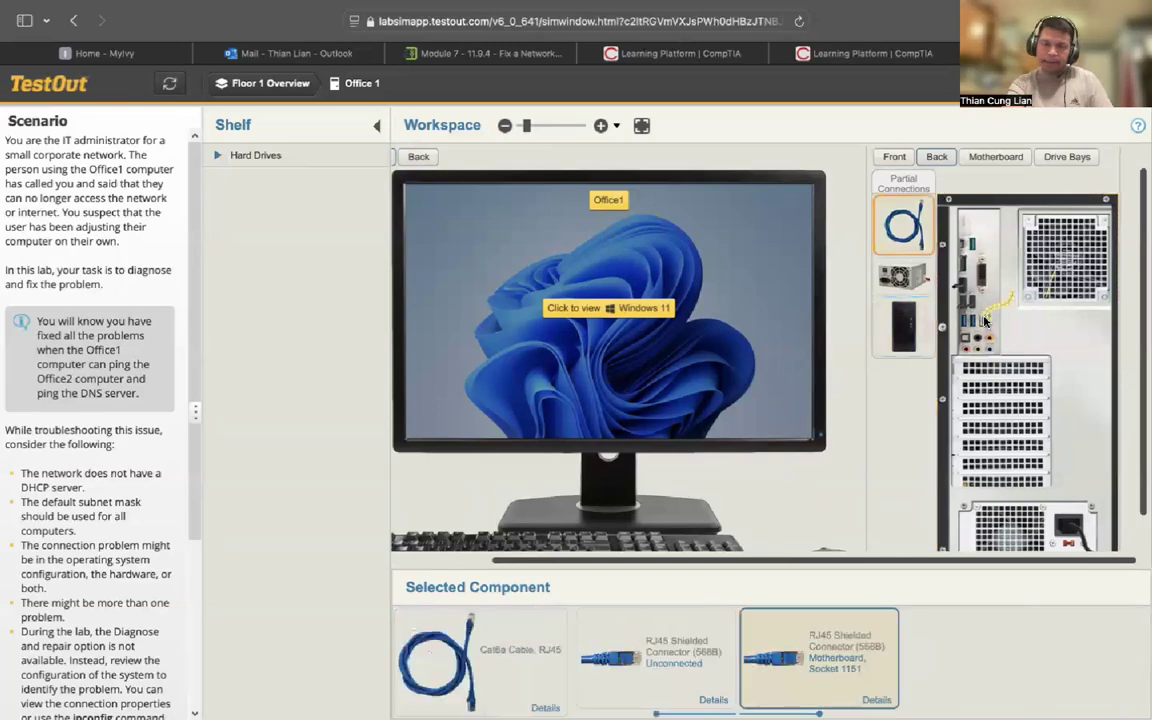
Connect the Cat6a cable's unconnected RJ45 connector to the red-labelled port on the wall outlet
left_click_drag(814, 564, 716, 566)
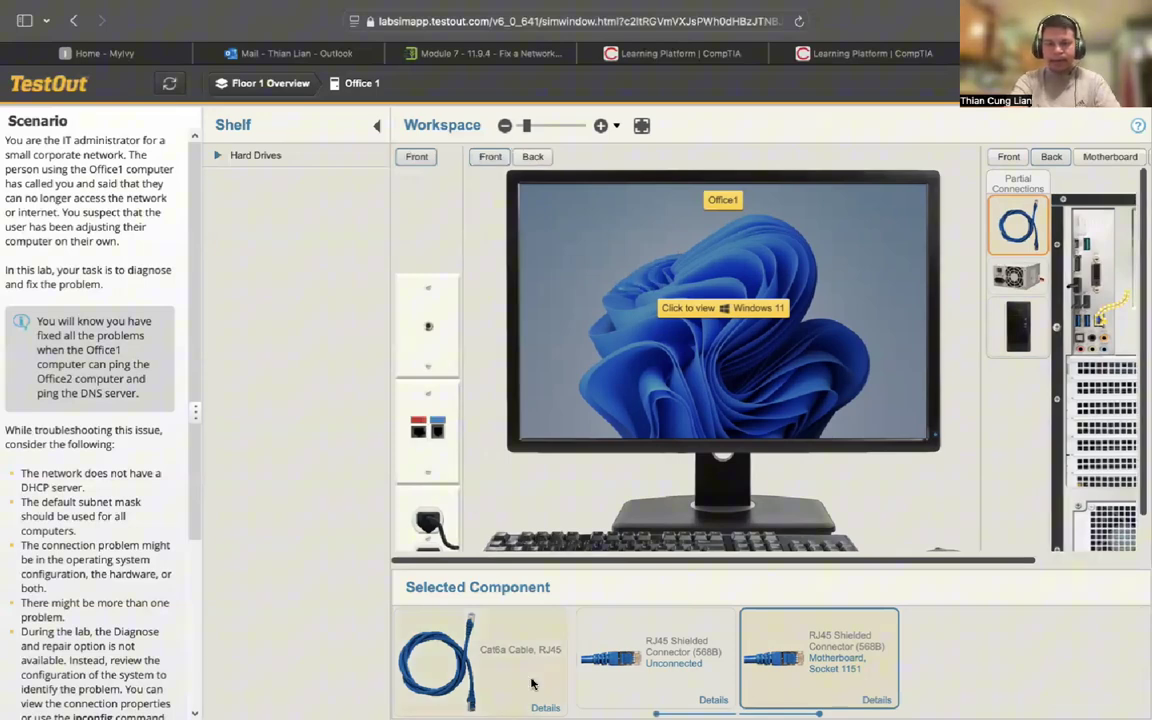
left_click(631, 676)
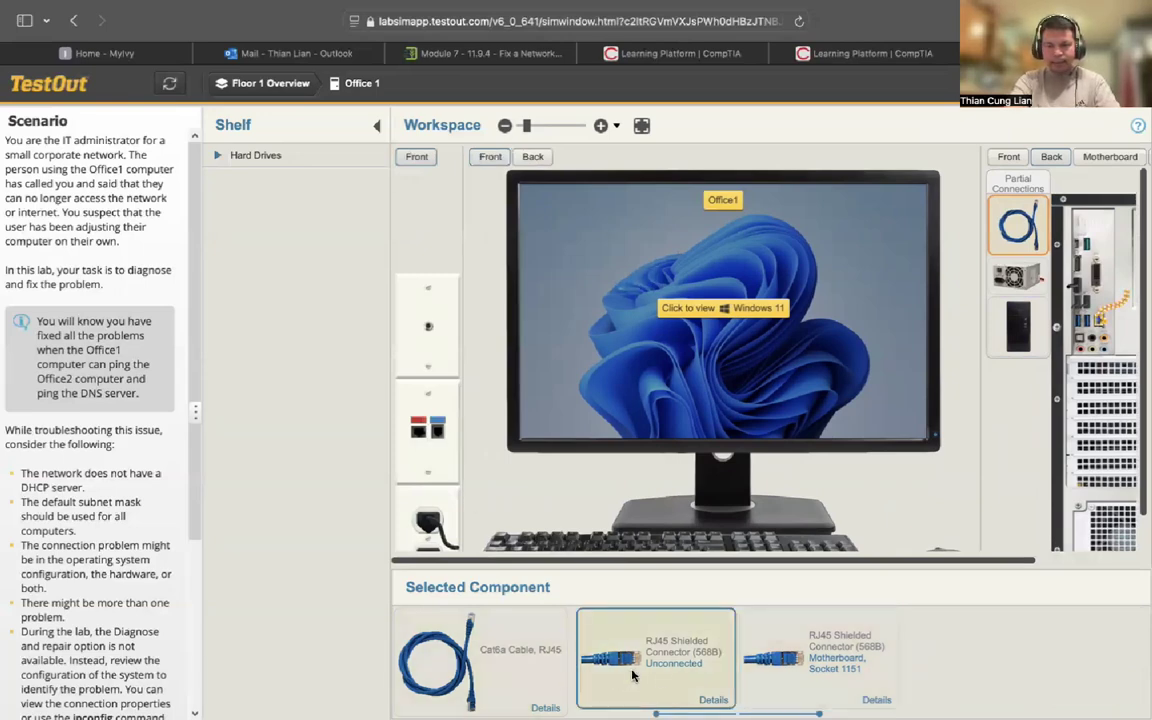
left_click(825, 667)
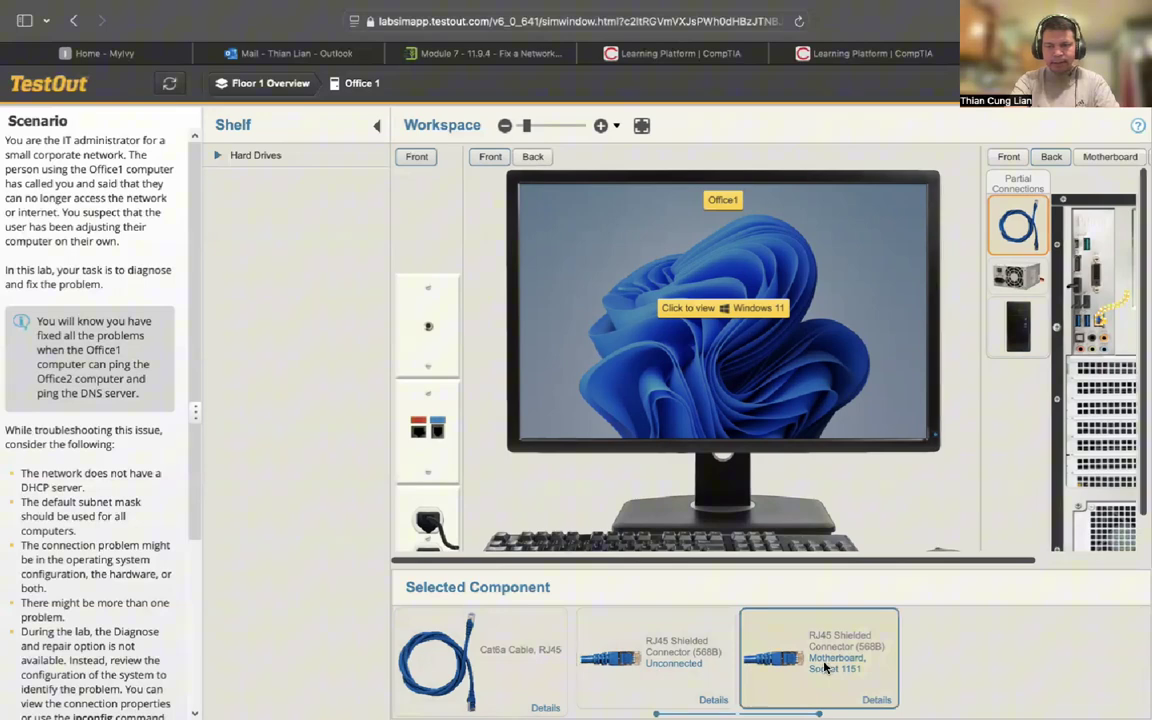
left_click(673, 661)
left_click_drag(673, 661, 419, 432)
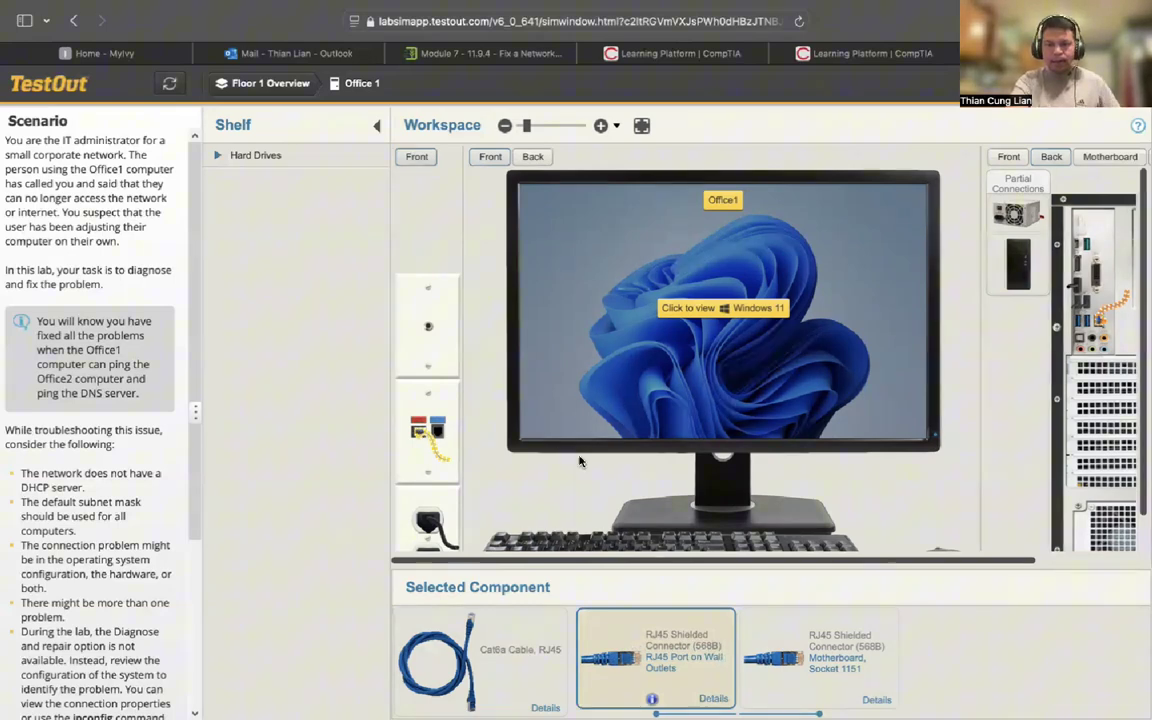
Return to the Office1 Windows 11 desktop and reopen Settings at the Network & internet page
left_click_drag(522, 125, 516, 124)
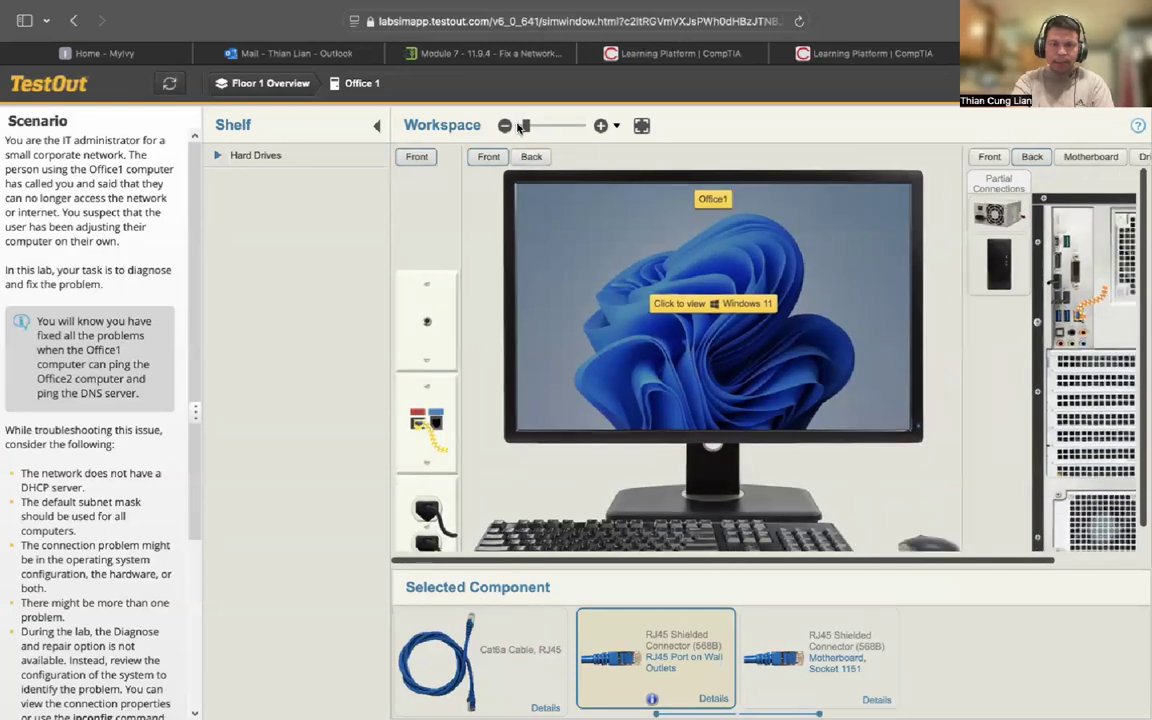
left_click(727, 314)
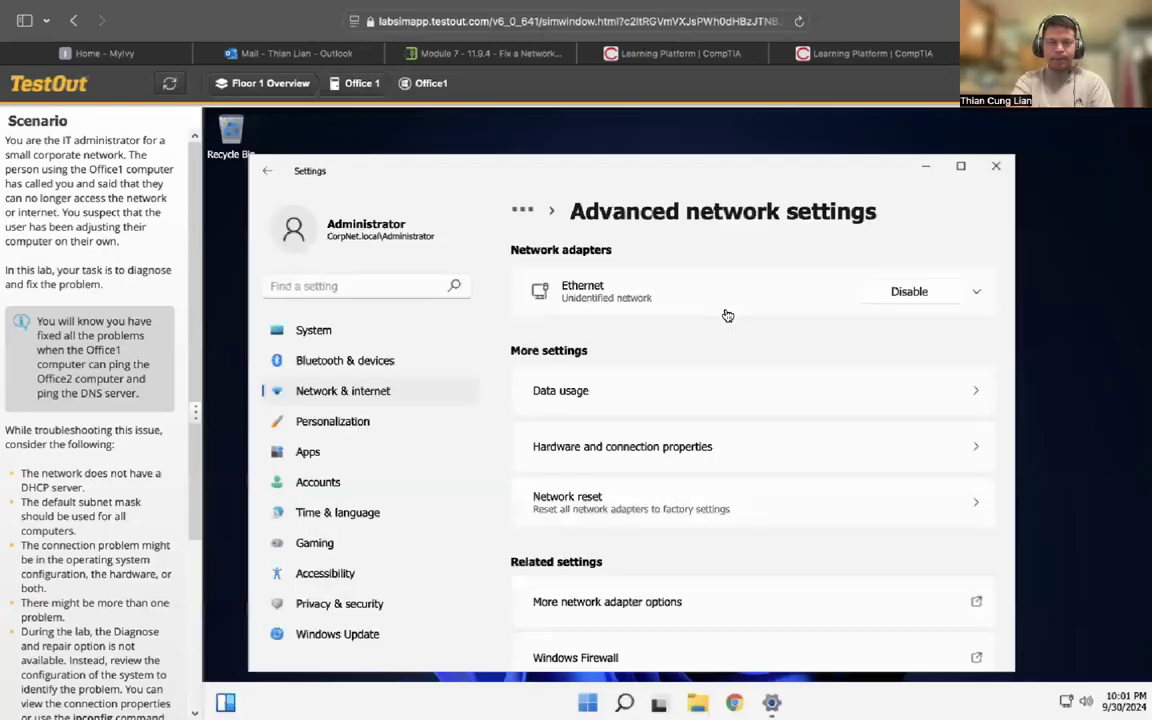
left_click(997, 168)
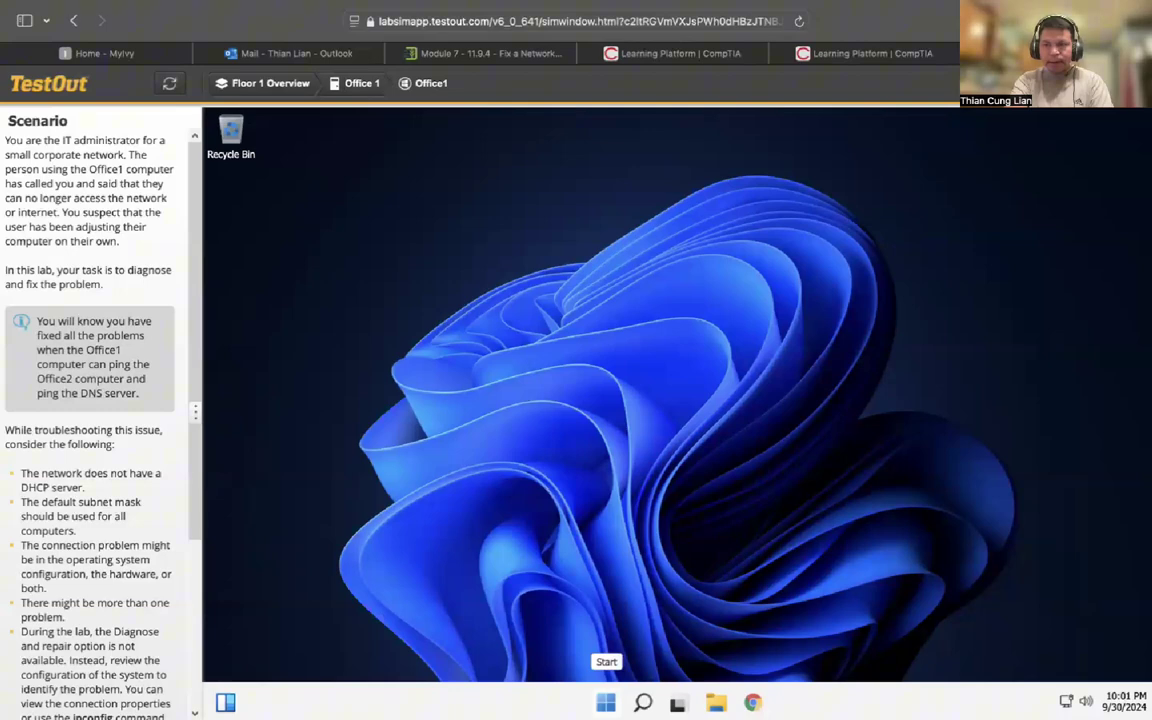
right_click(606, 703)
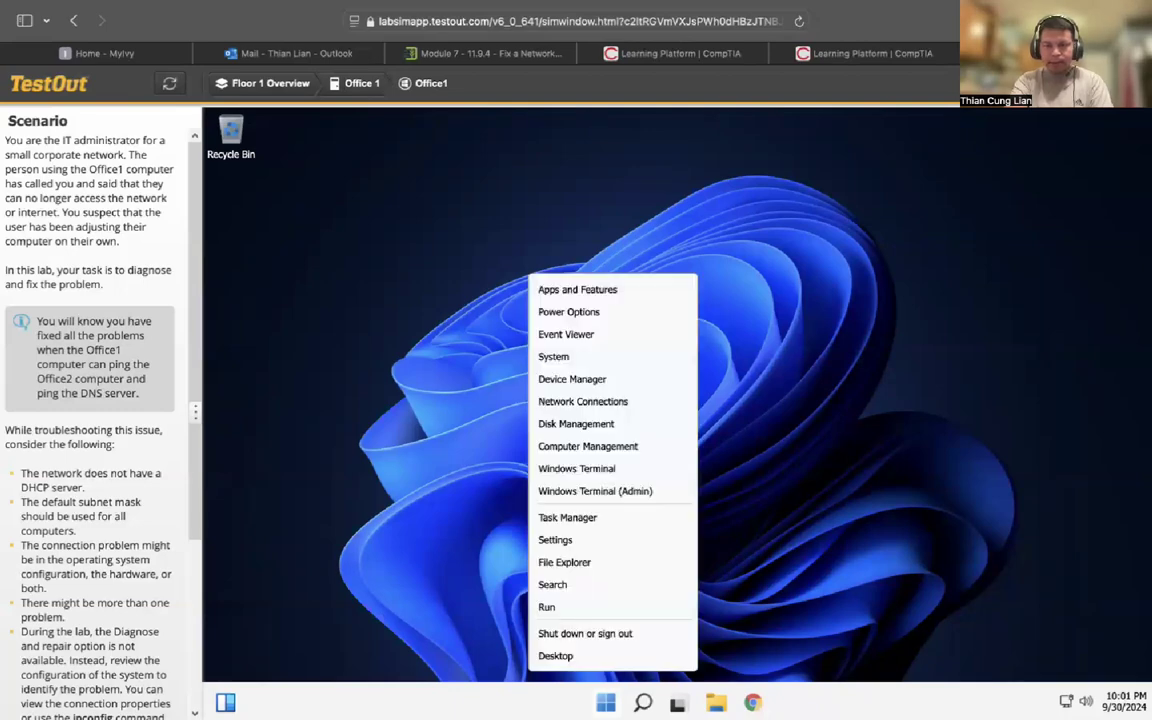
left_click(567, 544)
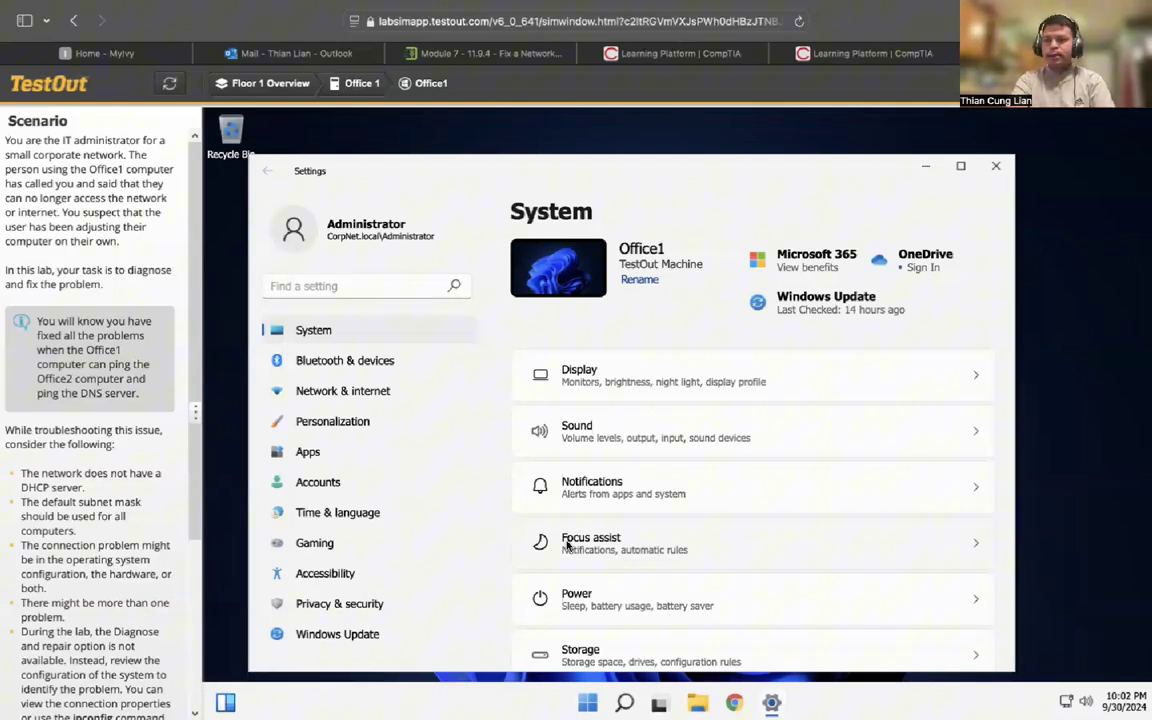
left_click(355, 394)
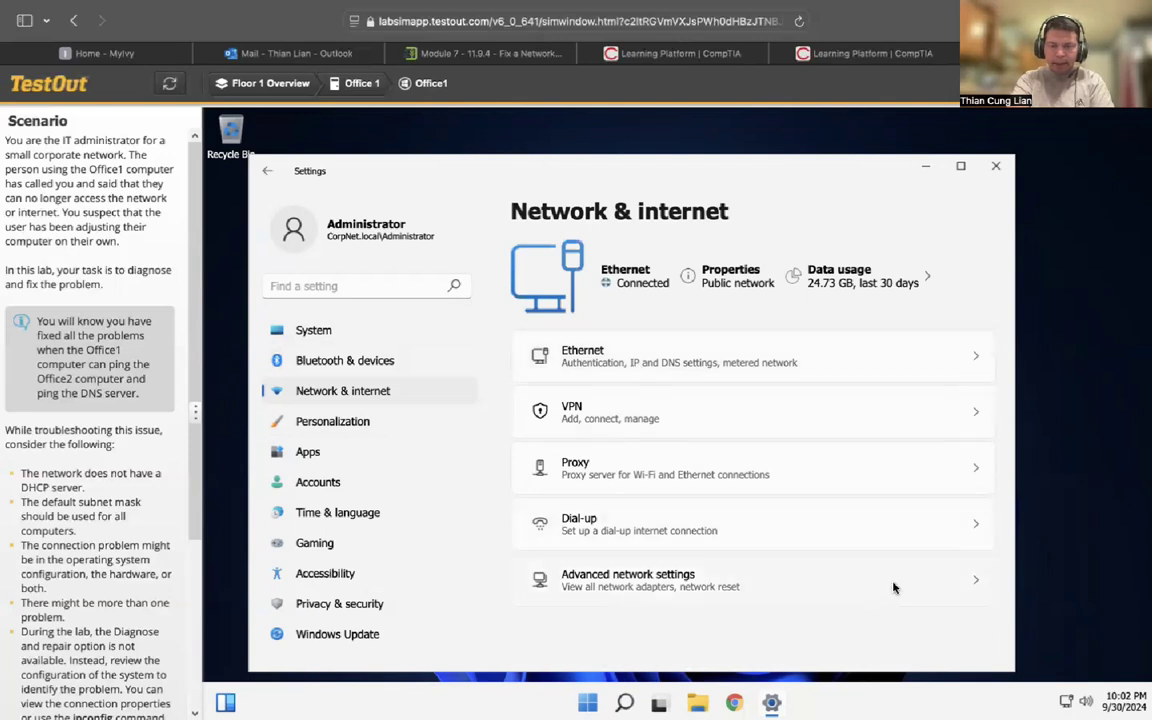
Review the Advanced network settings and VPN pages, returning to the Network & internet overview
left_click(969, 589)
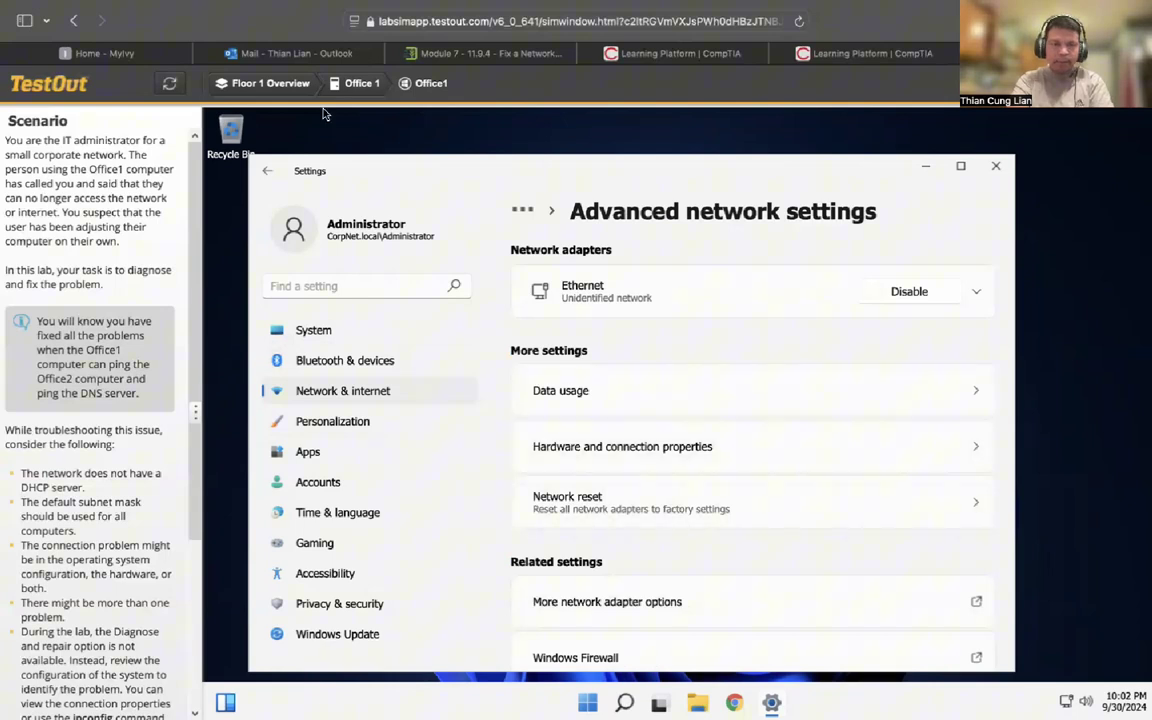
left_click(267, 171)
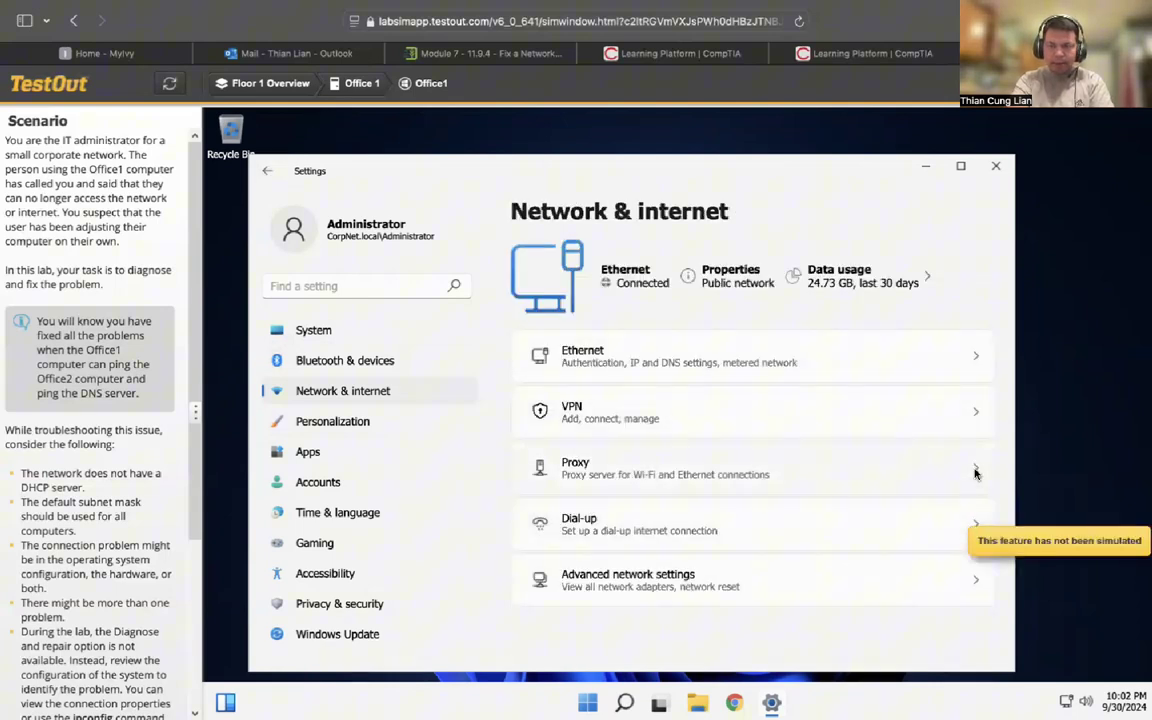
left_click(973, 417)
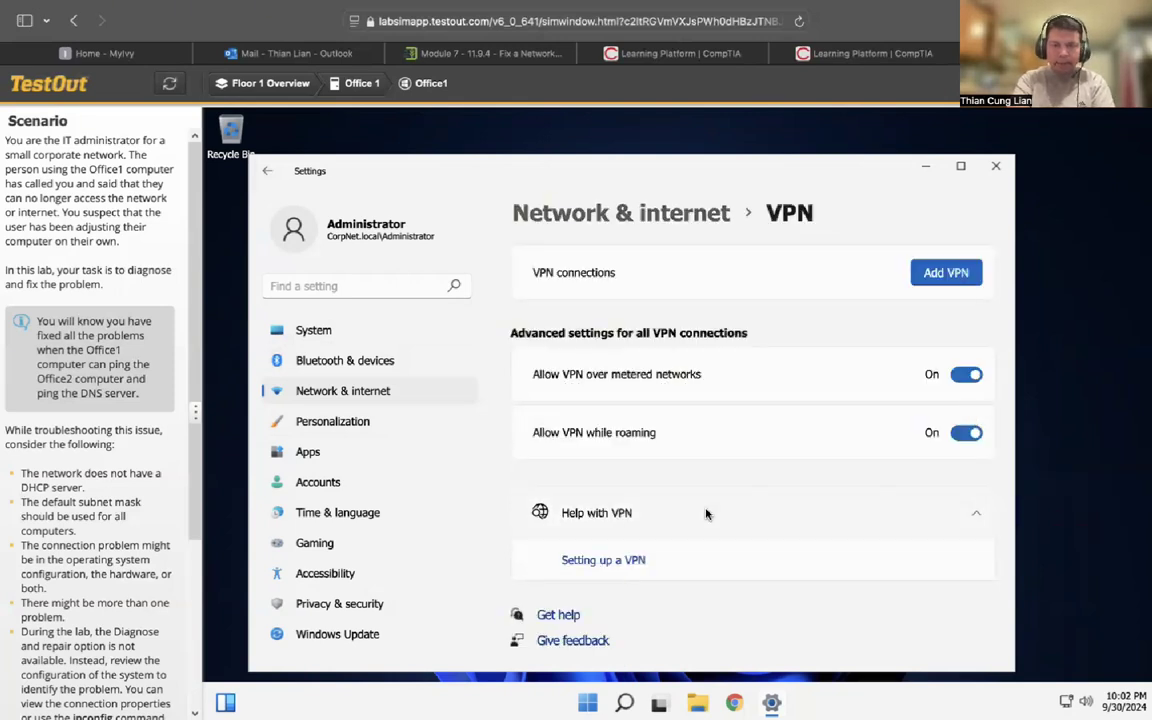
left_click(265, 170)
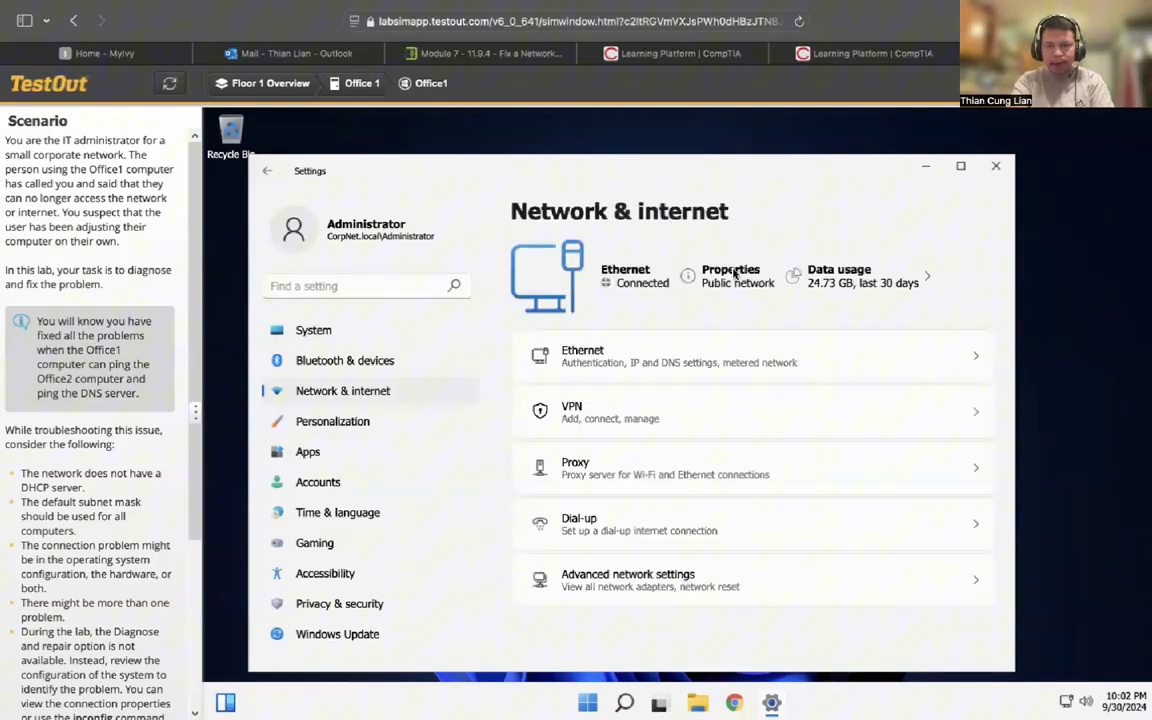
Switch the Ethernet connection's IP assignment to Manual with its IPv4 settings available for editing
left_click(968, 358)
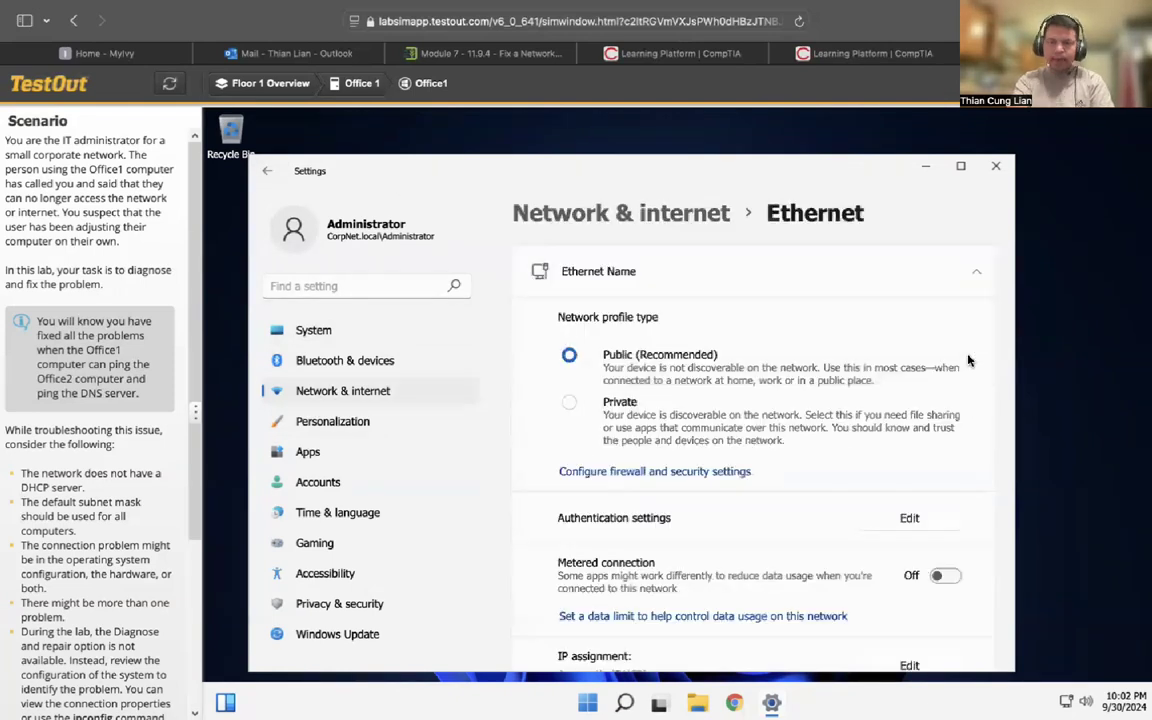
scroll(872, 453, "down", 2)
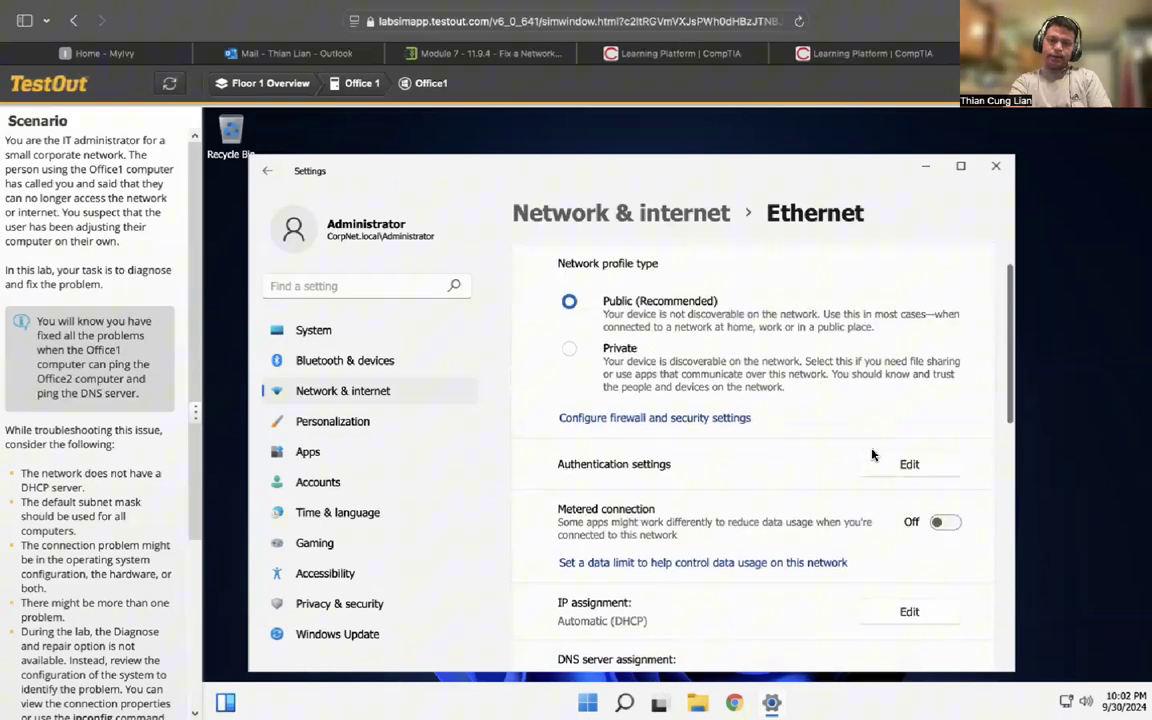
scroll(872, 453, "down", 3)
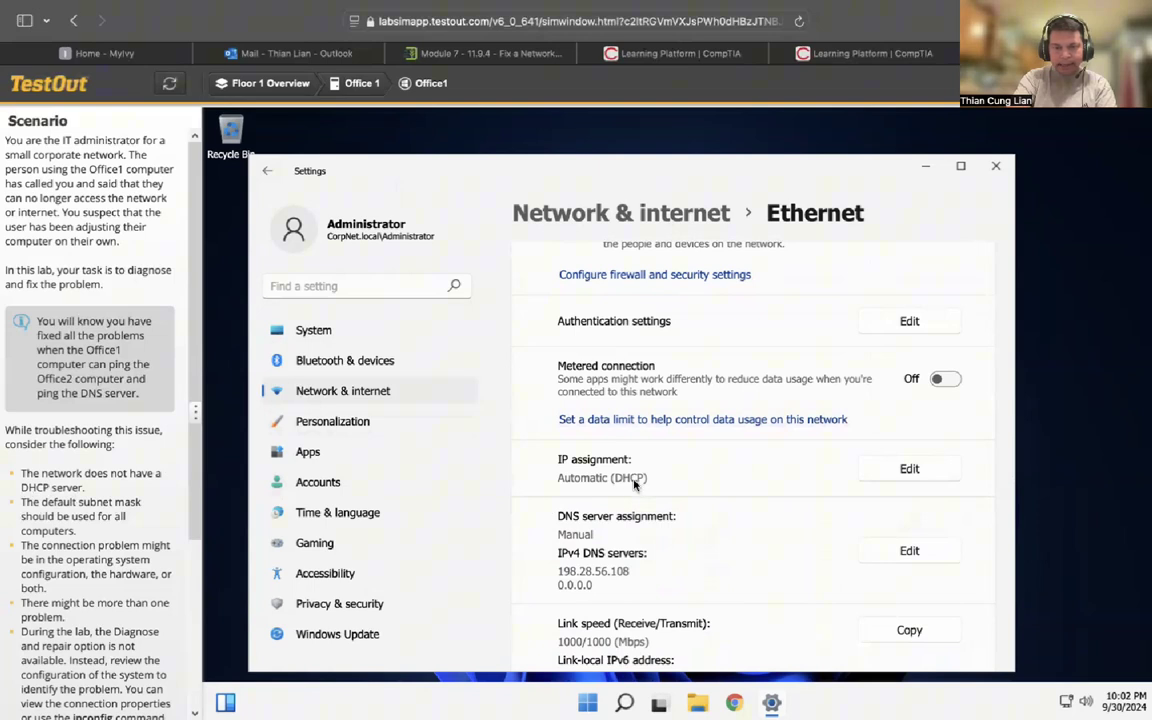
left_click(910, 469)
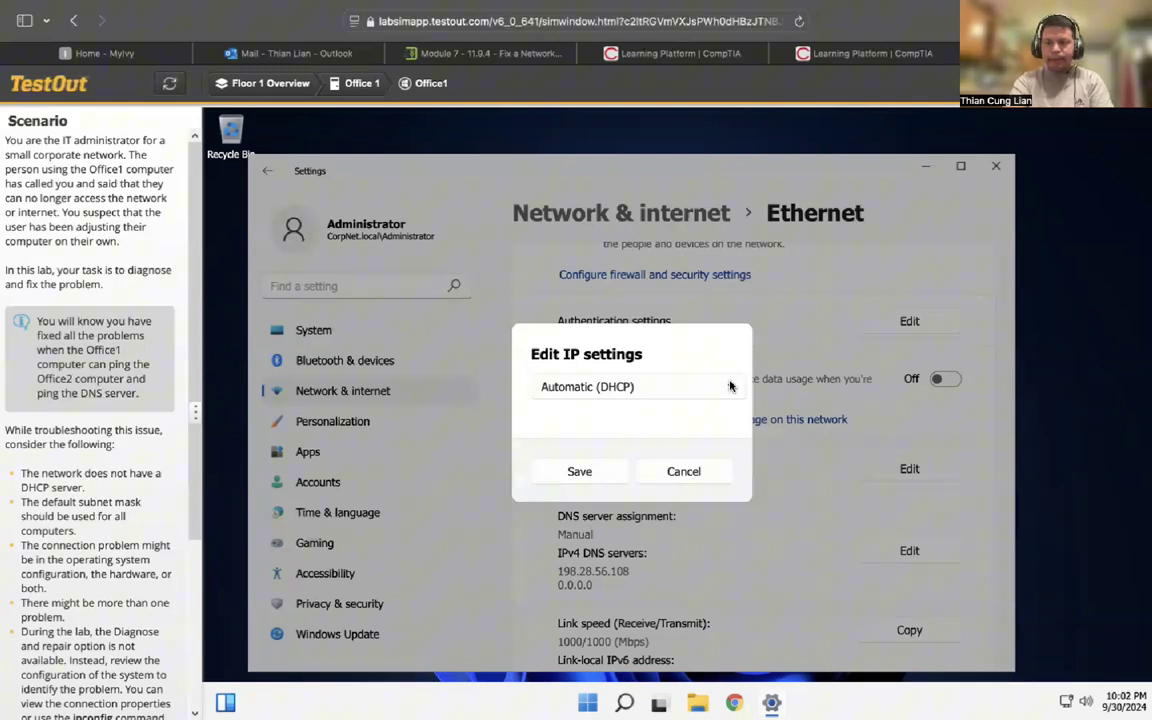
left_click(731, 386)
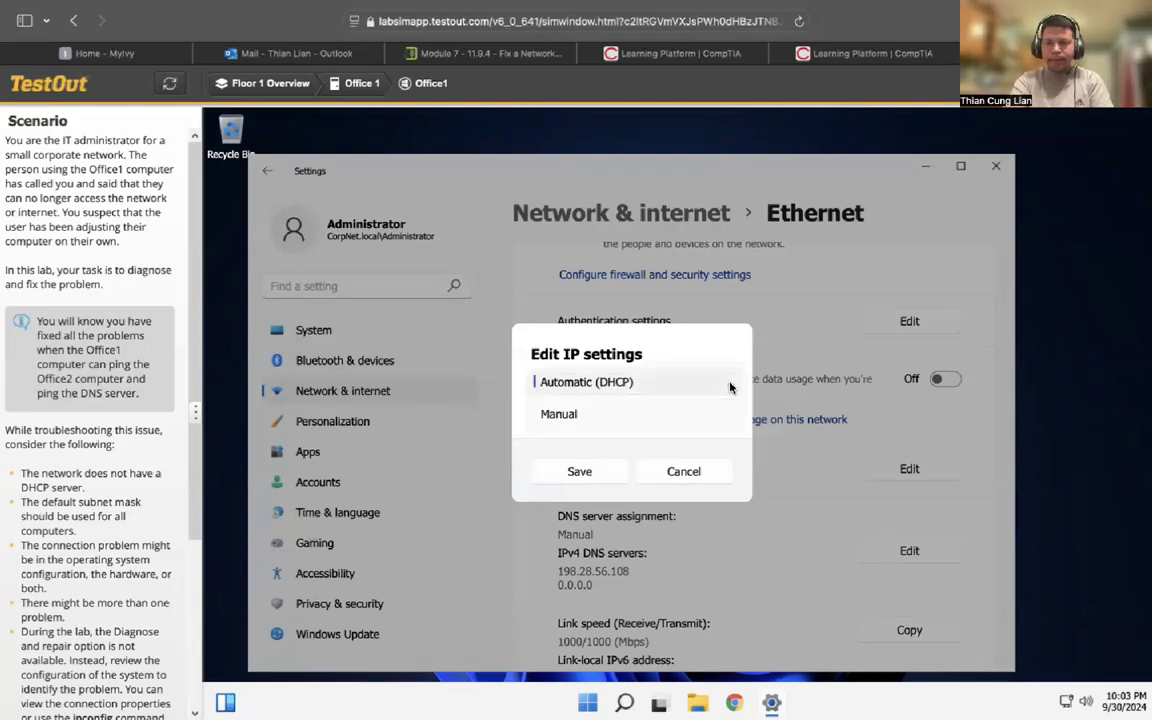
left_click(637, 419)
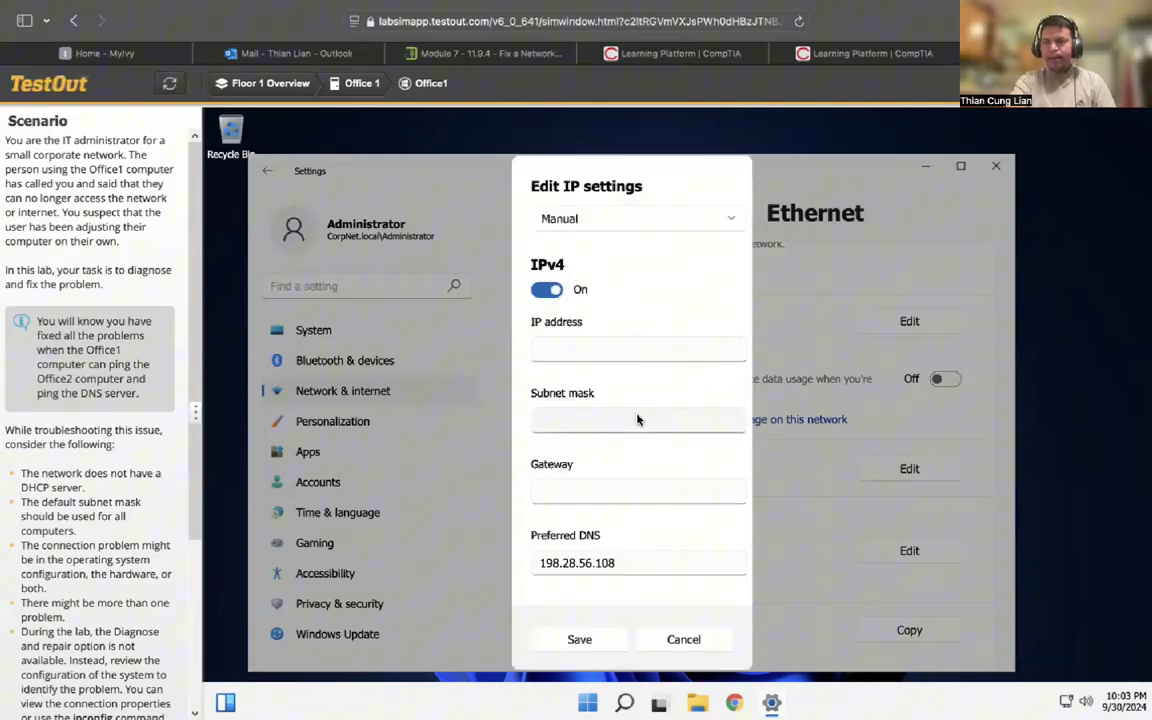
Set the Ethernet connection's IPv4 address to 192.168.0.27, following the address restrictions in the scenario
left_click(603, 347)
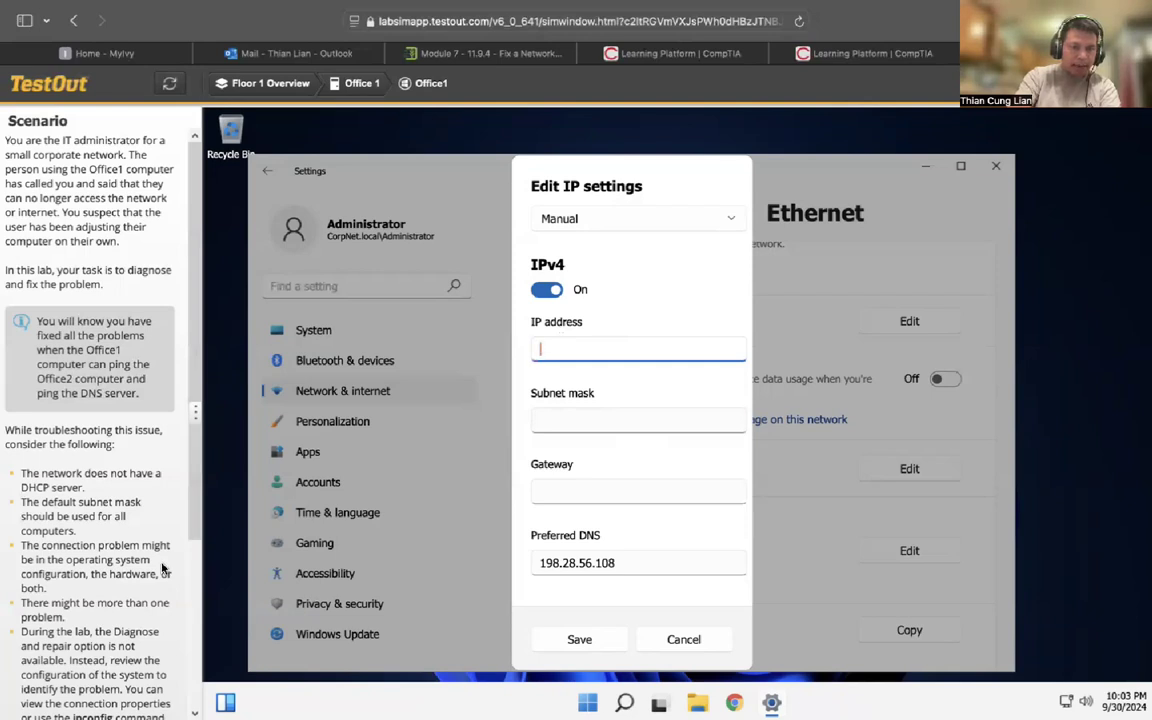
scroll(165, 567, "down", 3)
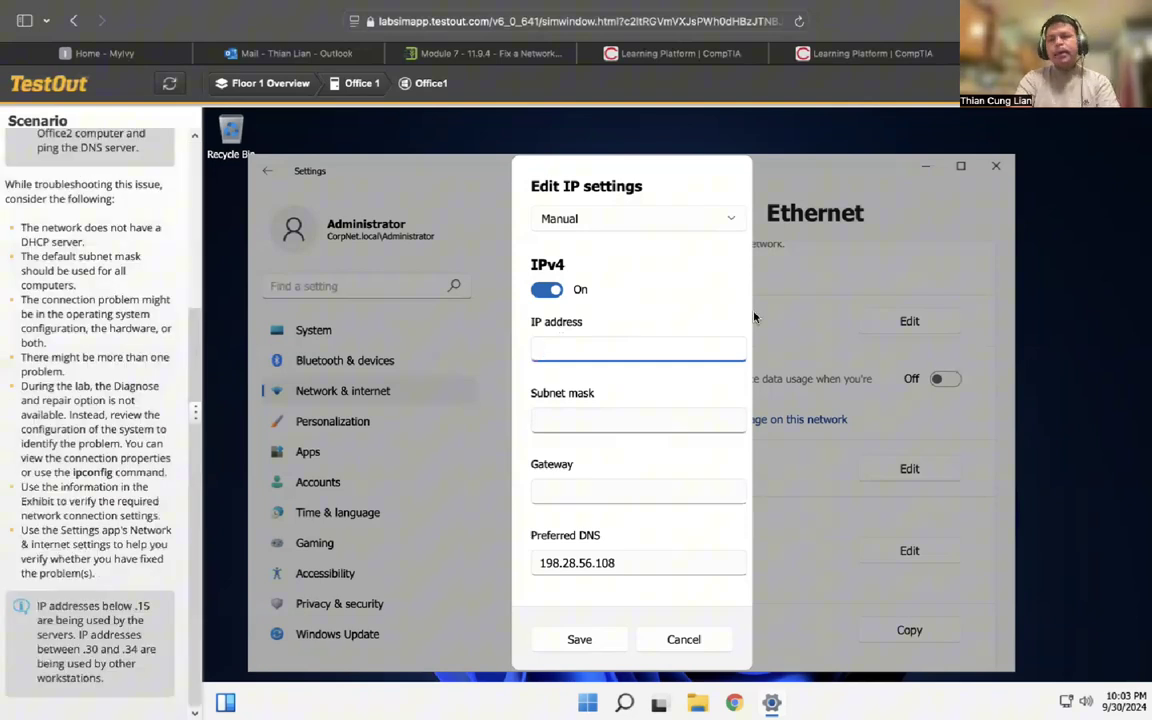
type("19")
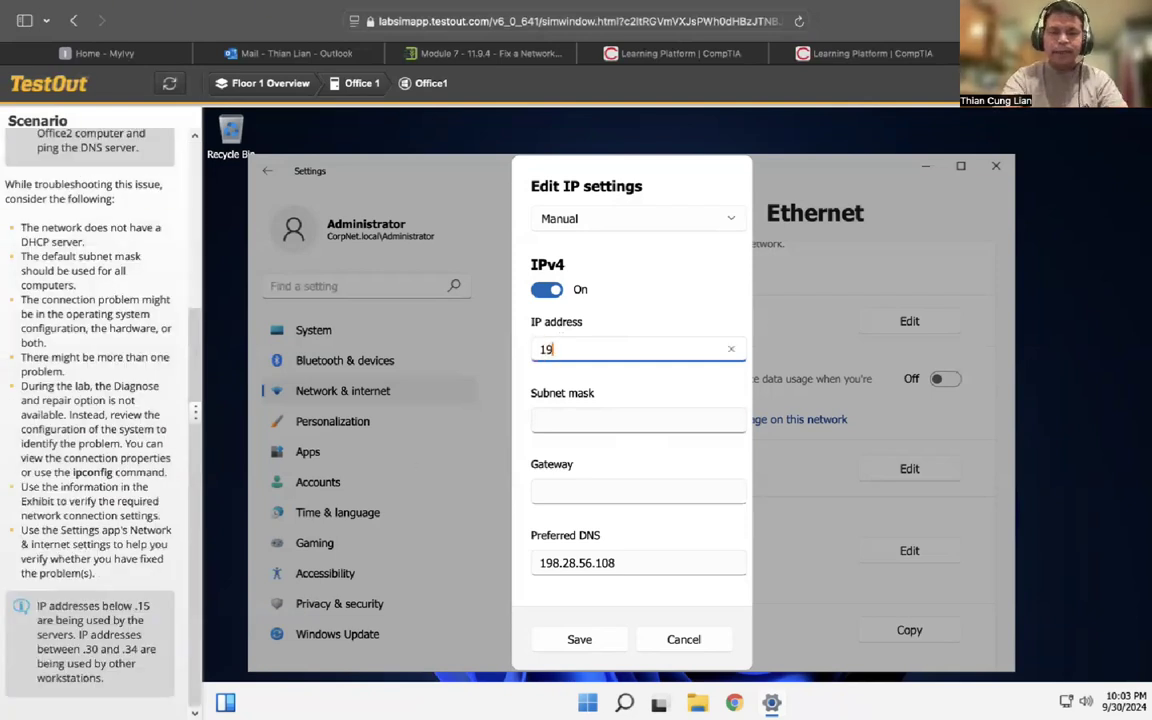
type("2.")
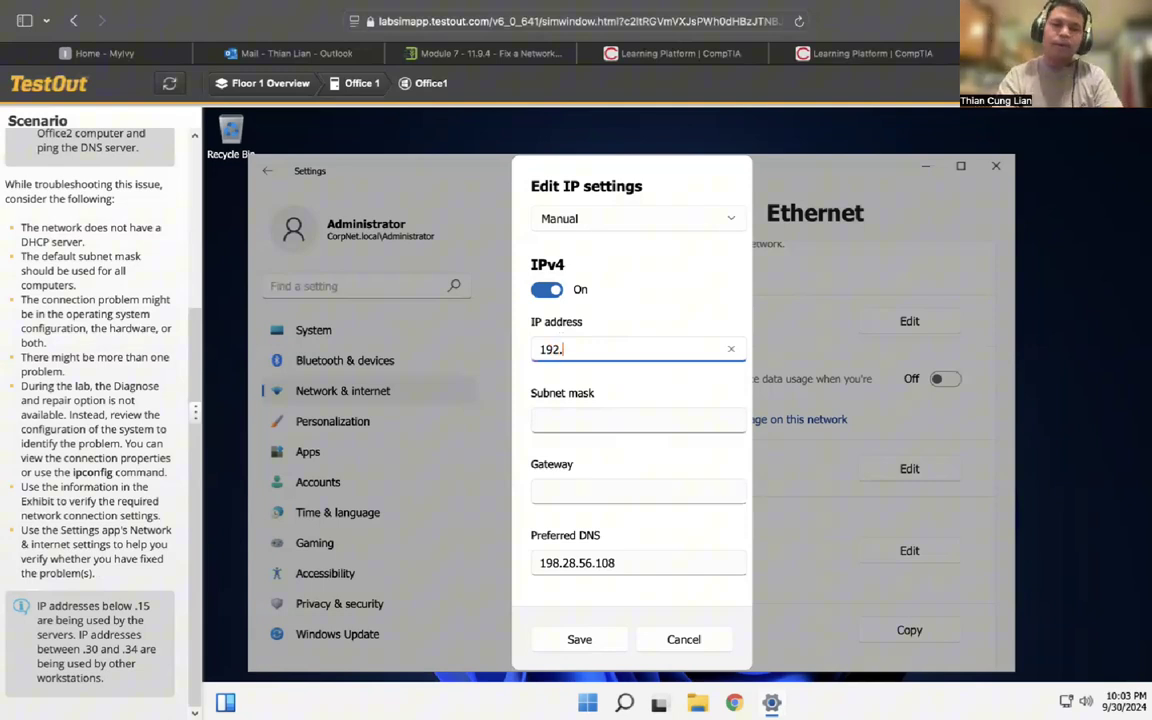
type("168.")
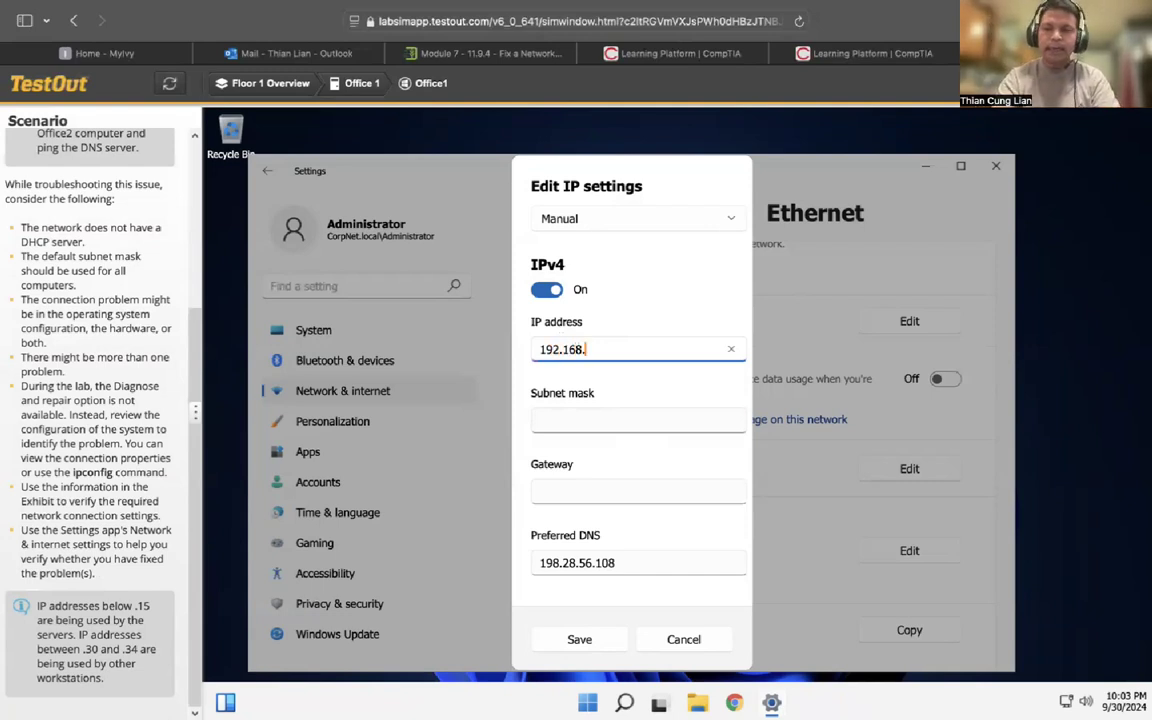
type("0")
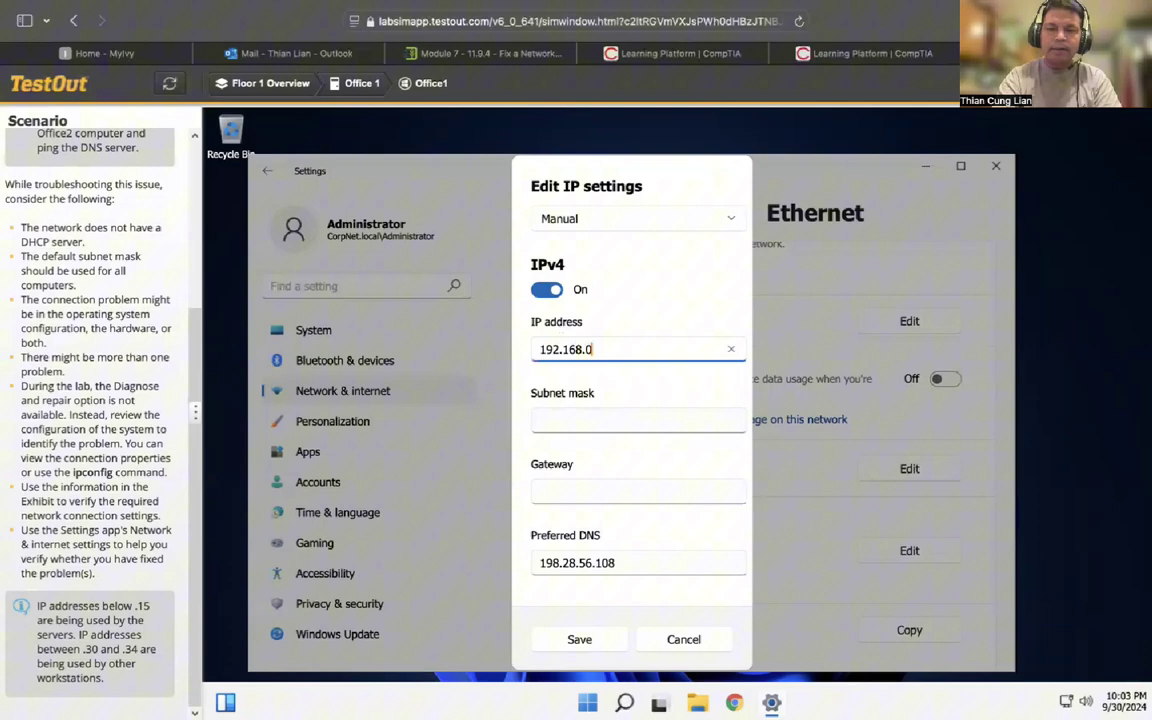
type(".")
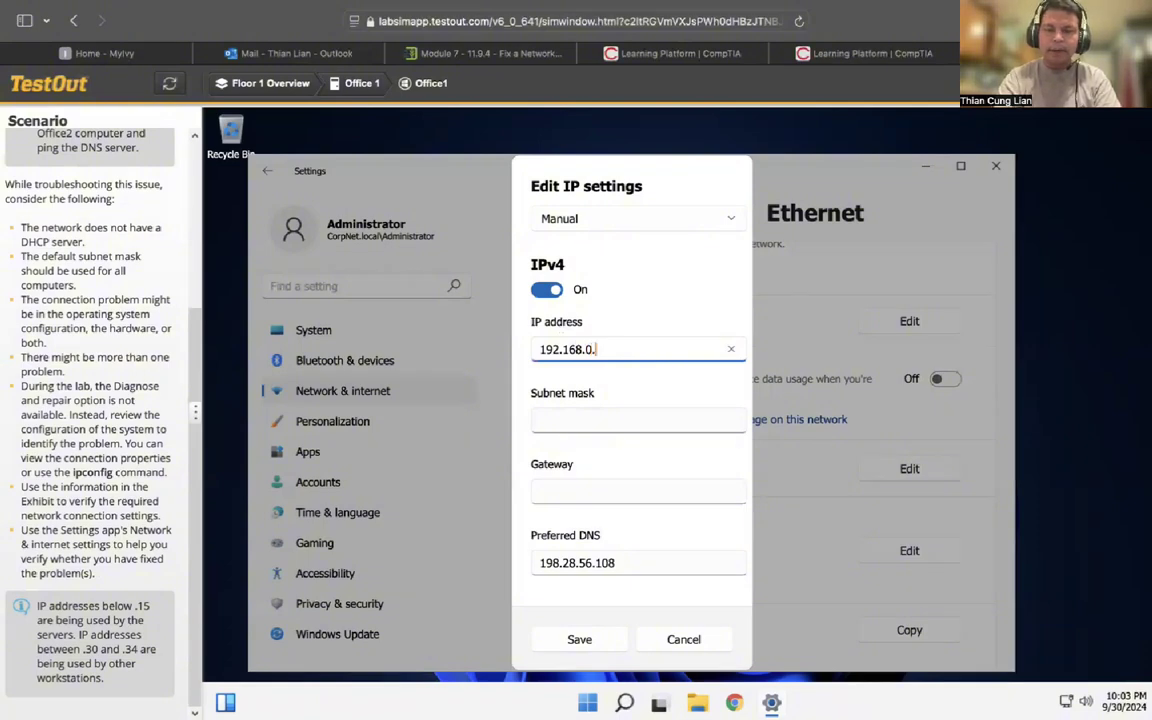
type("27")
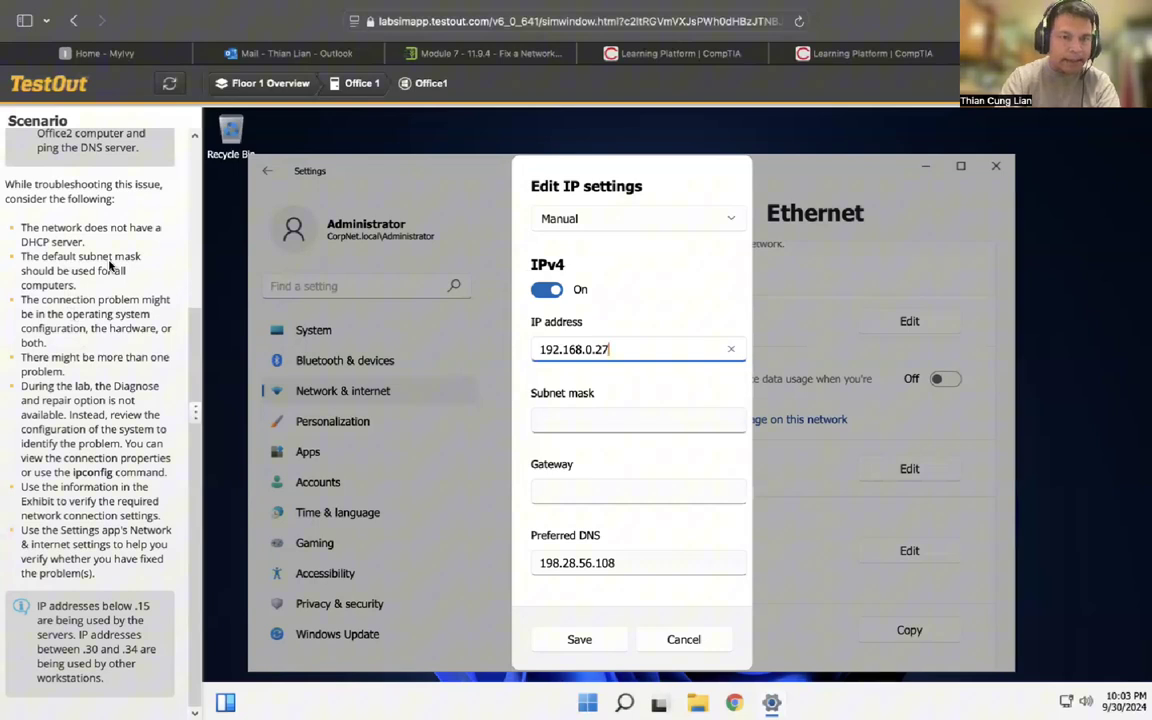
Set the Ethernet connection's subnet mask to the default 255.255.255.0
left_click(571, 419)
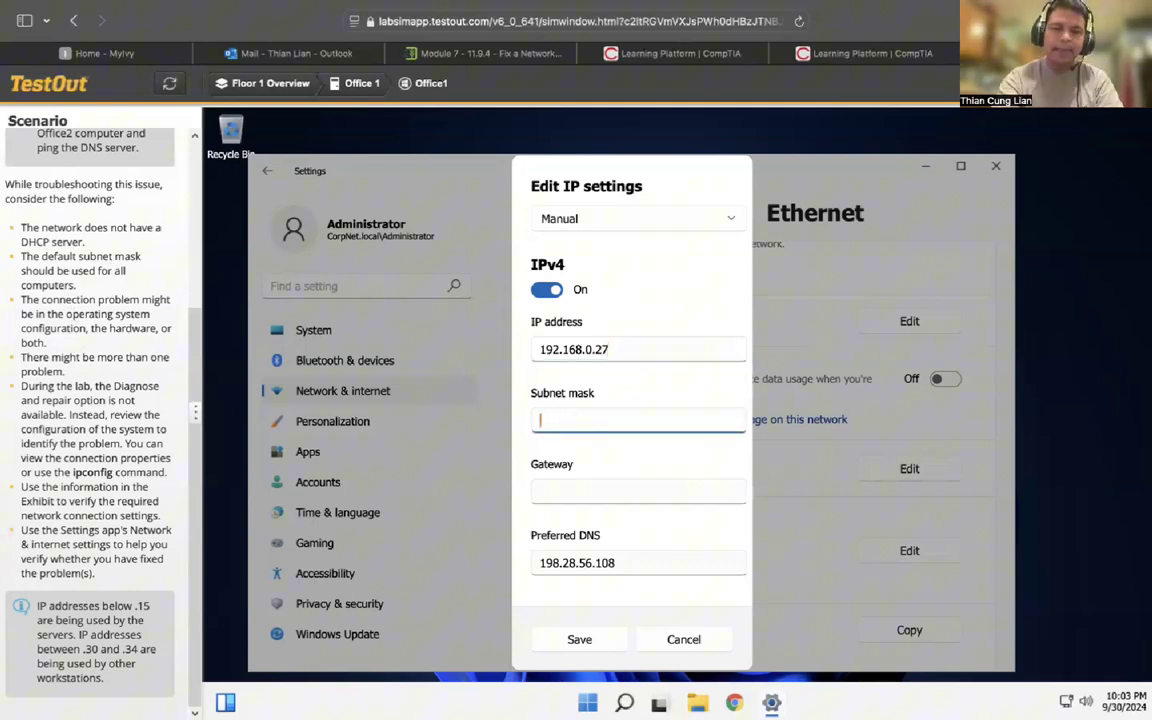
type("255.")
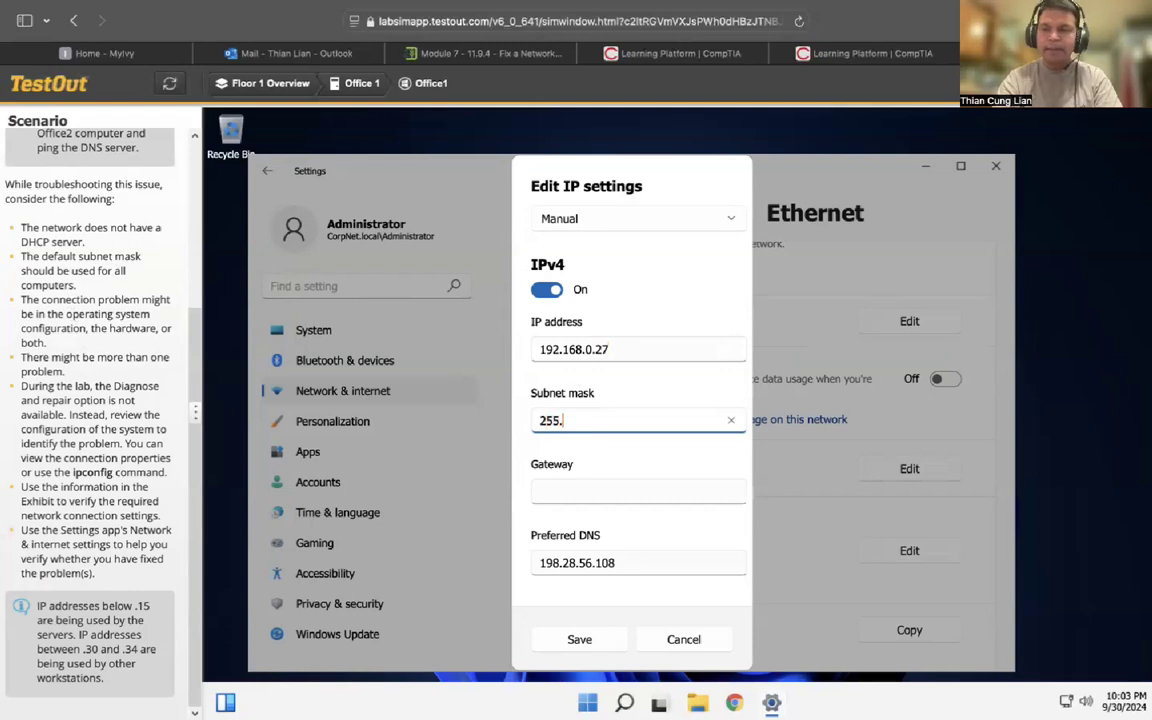
type("26")
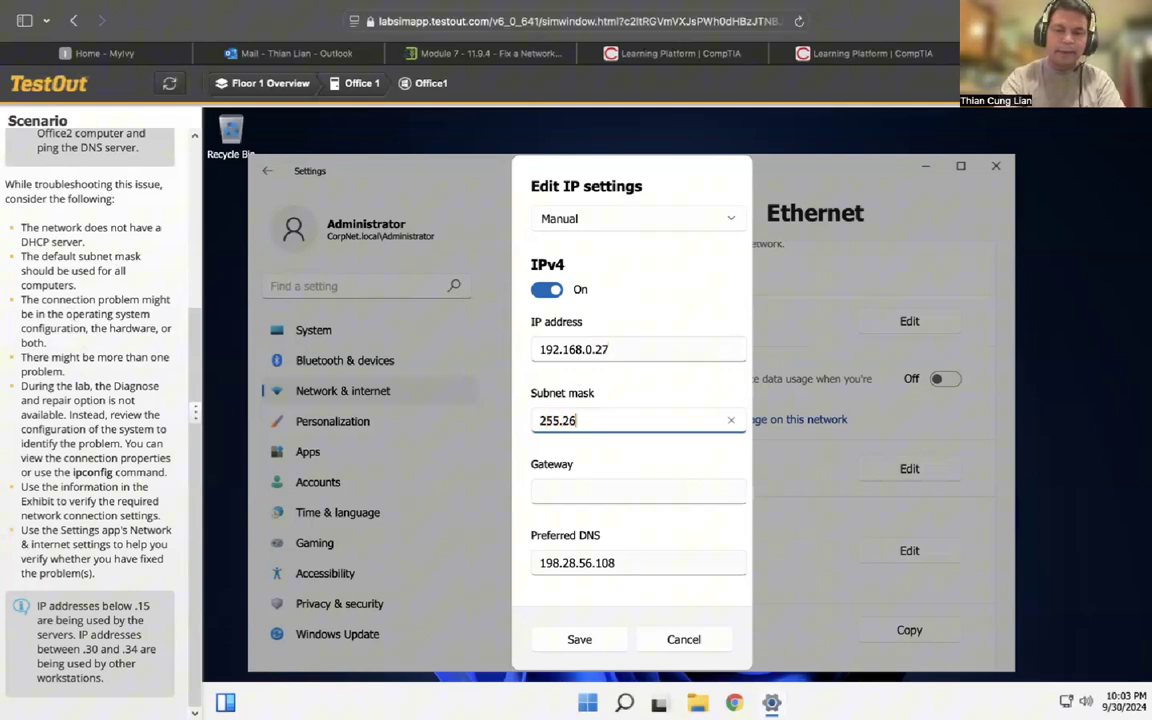
key("BackSpace")
type("55")
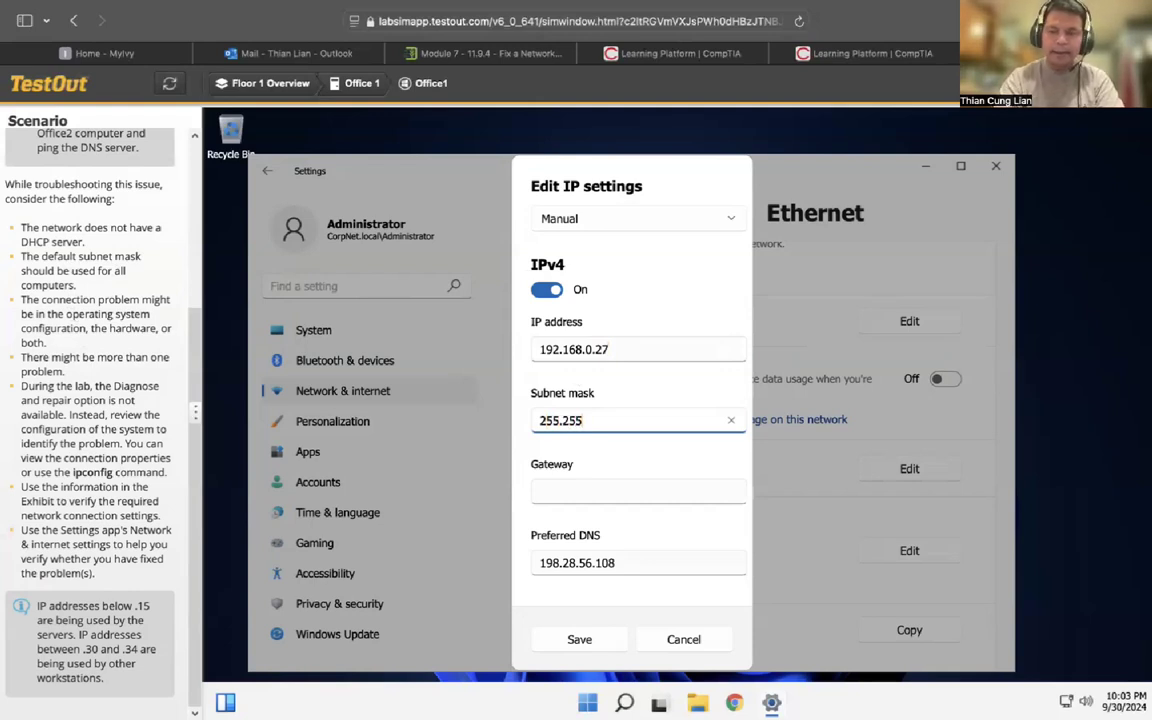
type(".")
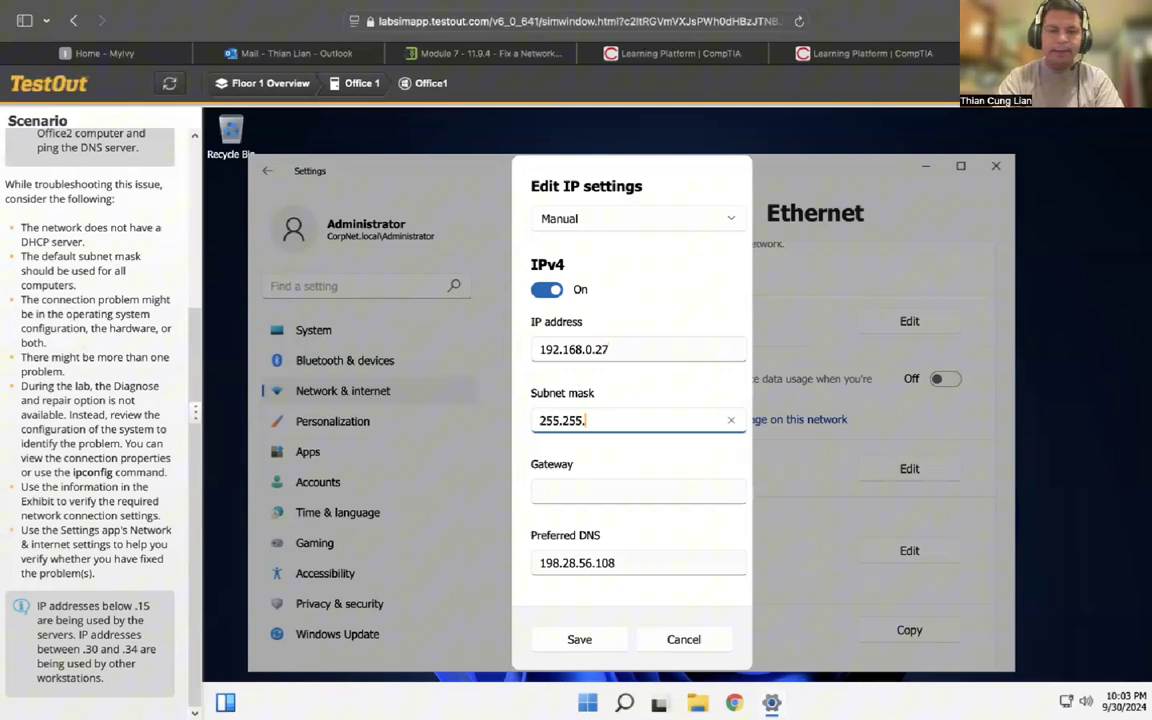
type("255.")
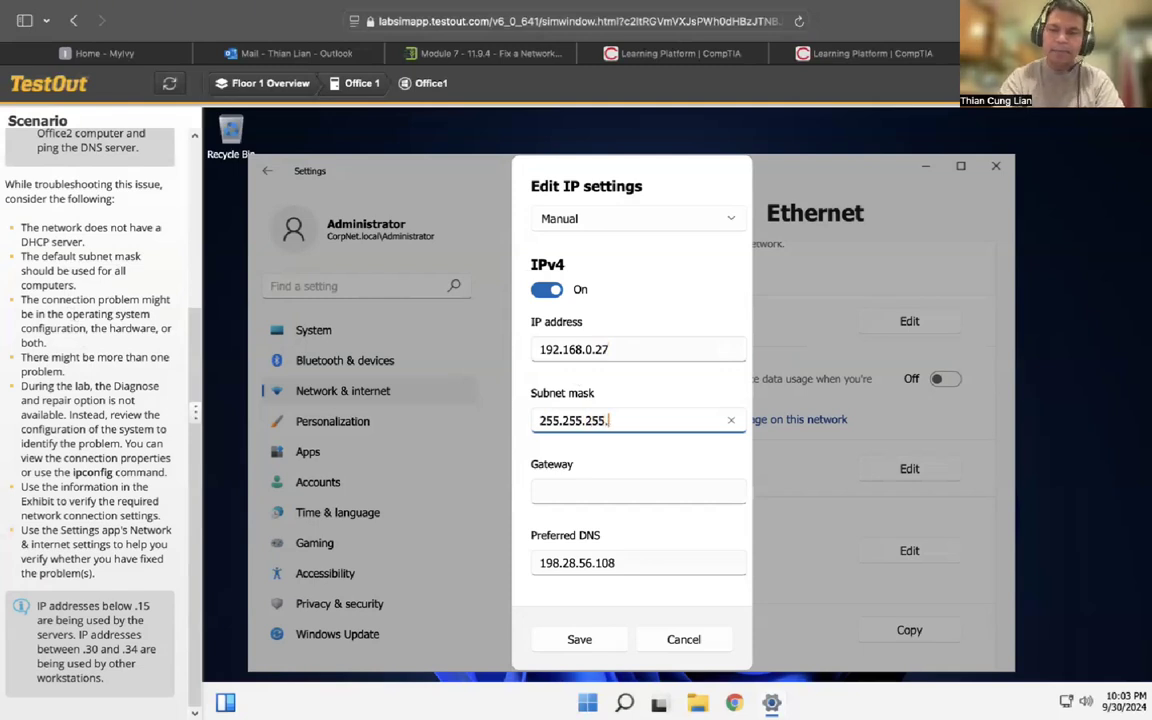
type("0")
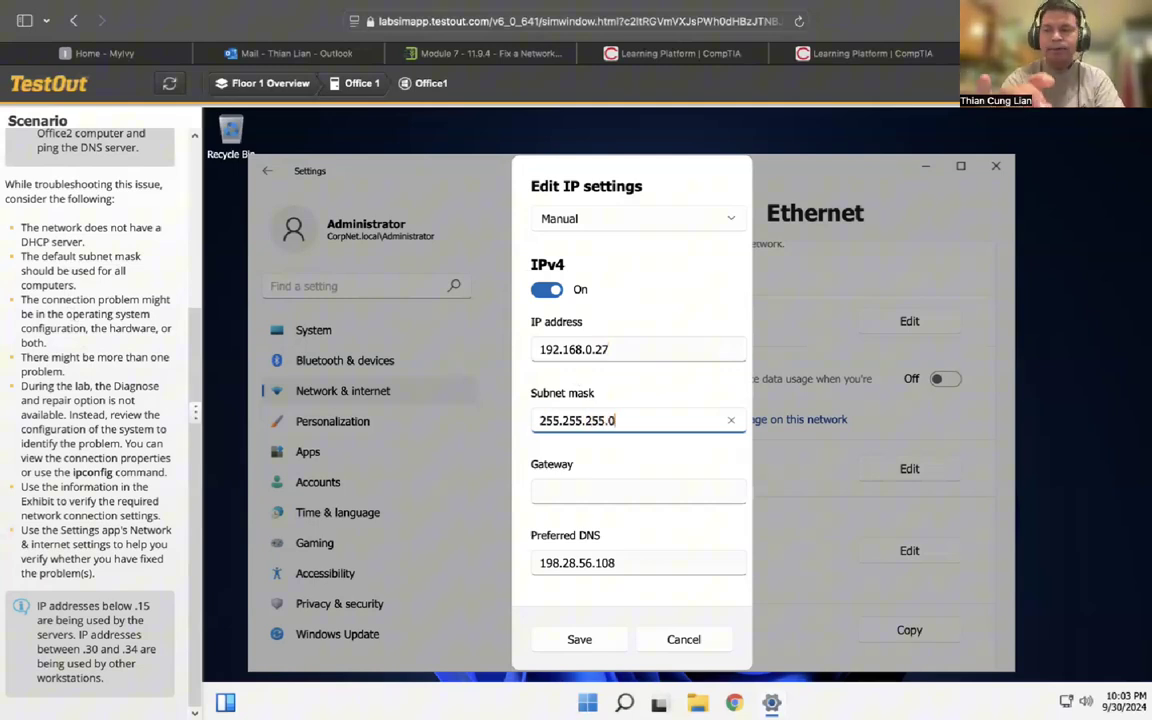
Set the Ethernet connection's gateway to 192.168.0.5
left_click(571, 490)
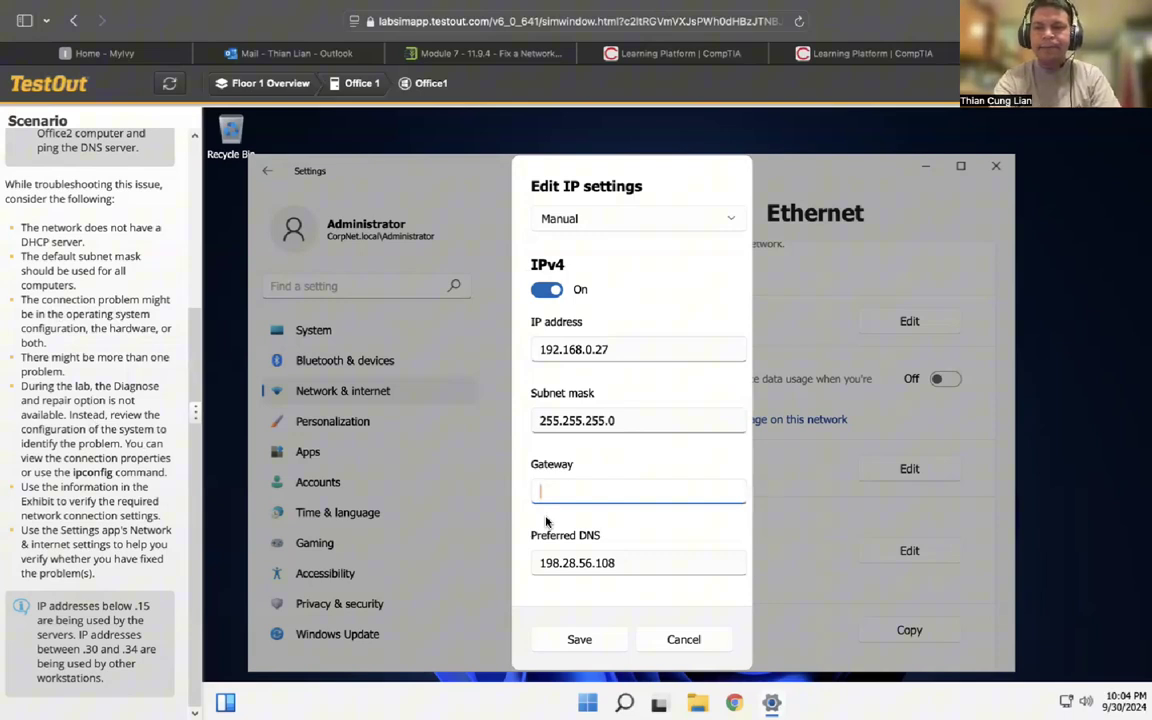
type("192")
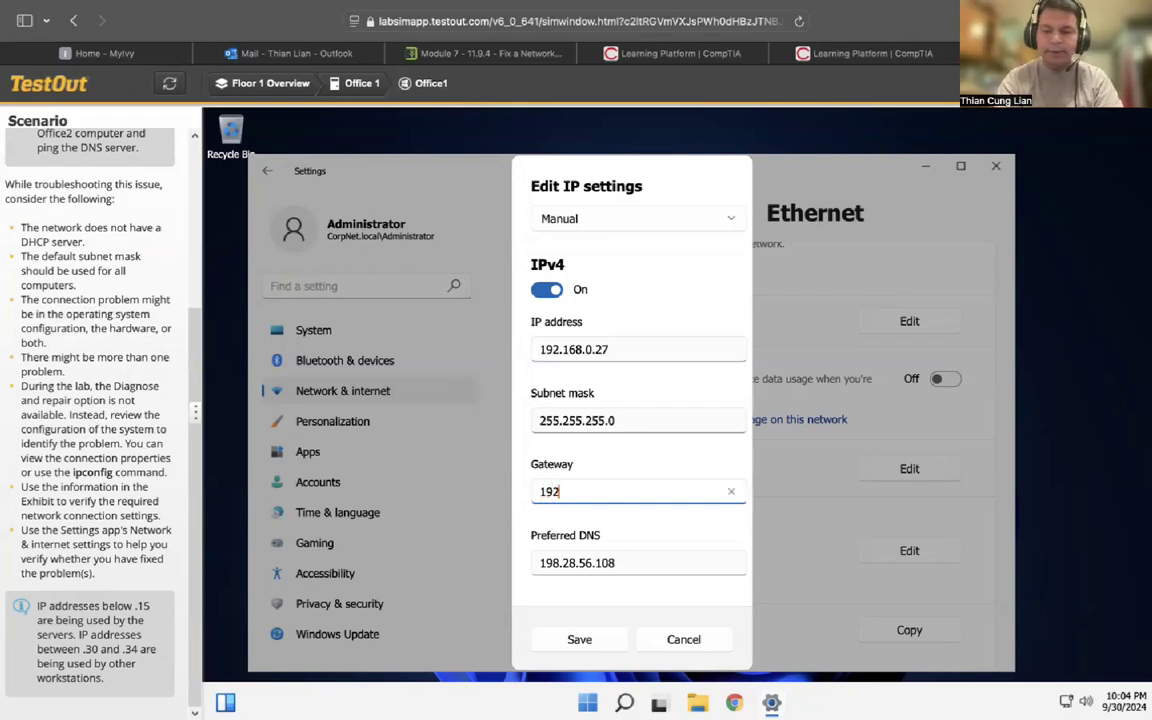
type(".168.")
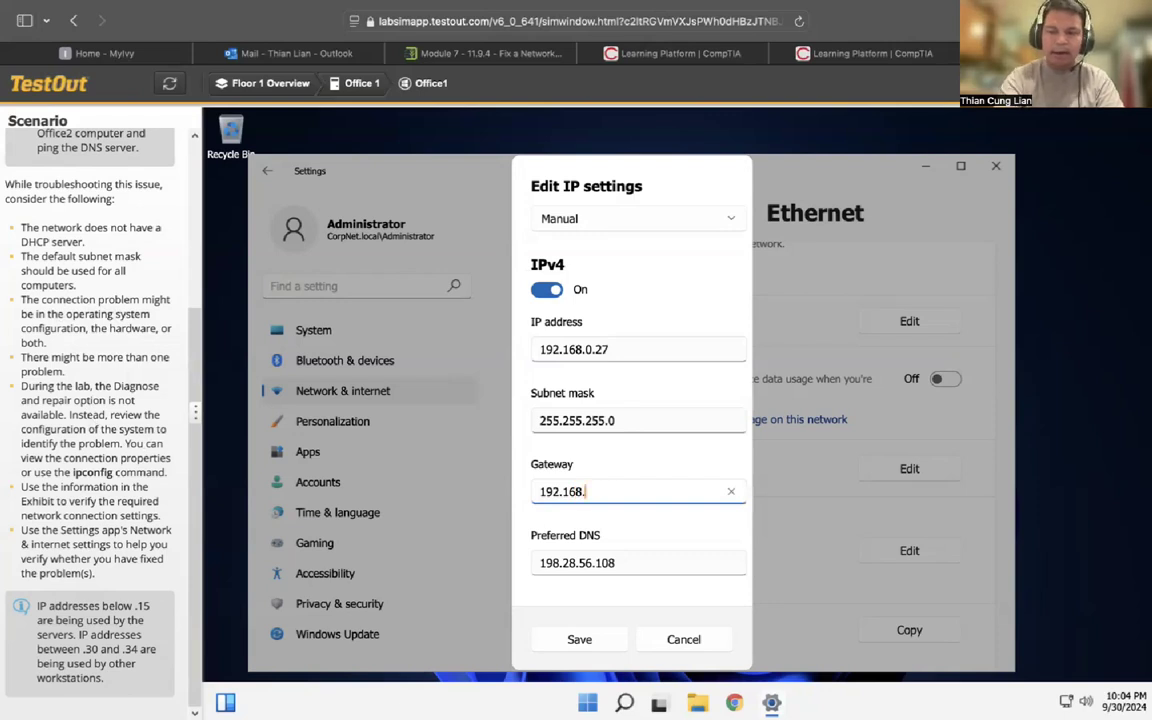
type("0.5")
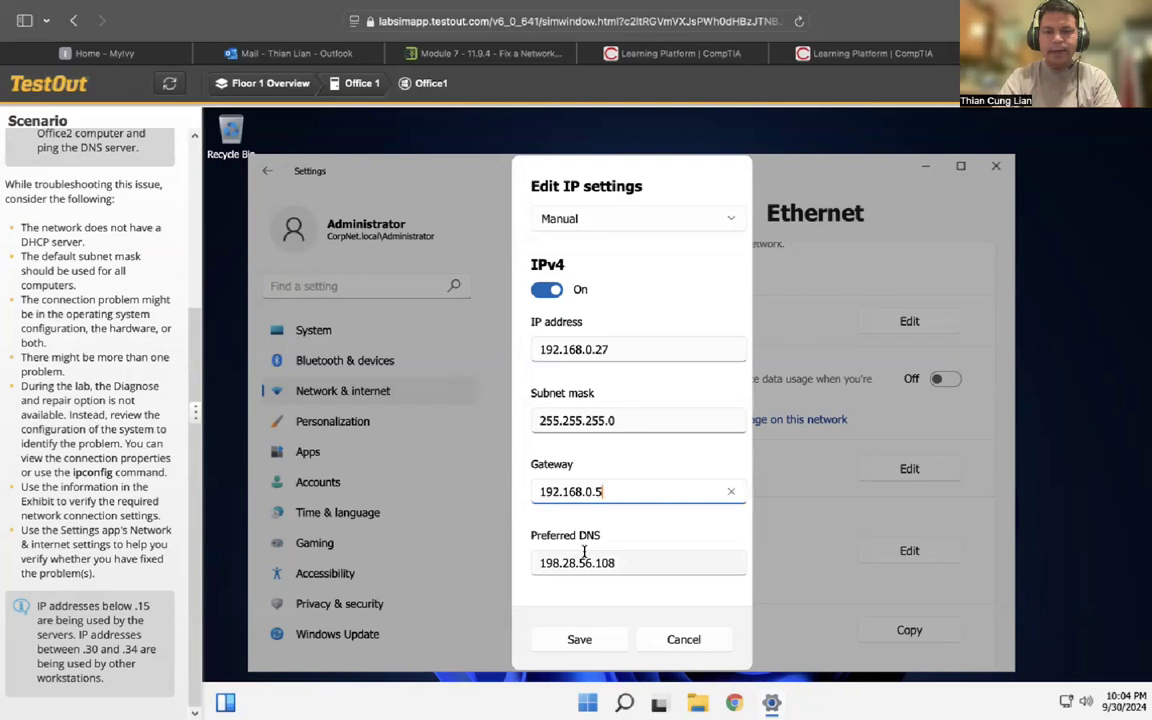
Replace the preferred DNS address with 163.128.78.93 and save the manual IP settings
left_click(625, 563)
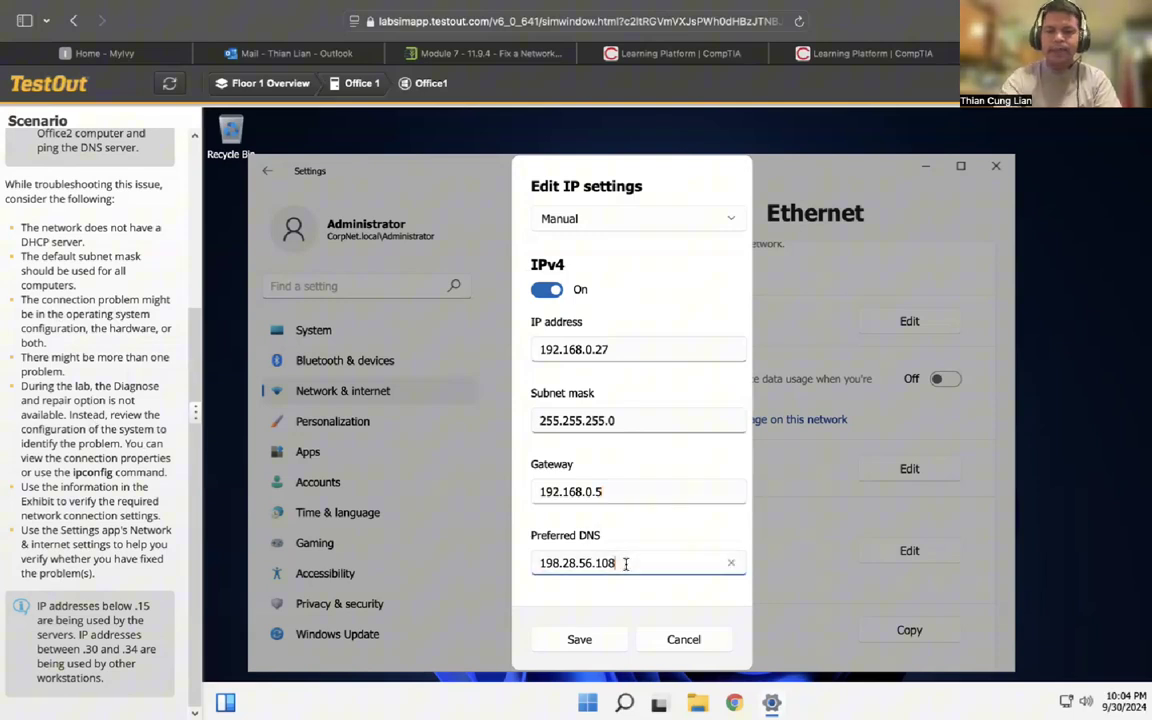
key("BackSpace")
key("BackSpace")
key("BackSpace")
key("BackSpace")
key("BackSpace")
key("BackSpace")
key("BackSpace")
key("BackSpace")
key("BackSpace")
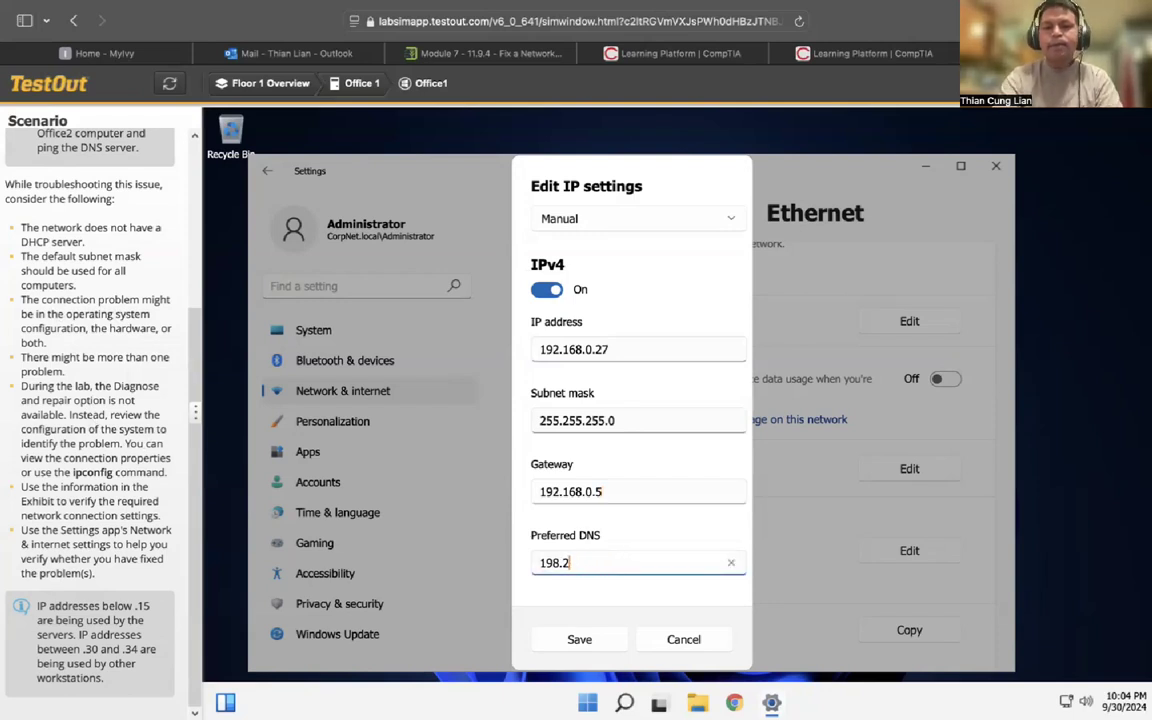
key("BackSpace")
key("BackSpace")
key("BackSpace")
key("BackSpace")
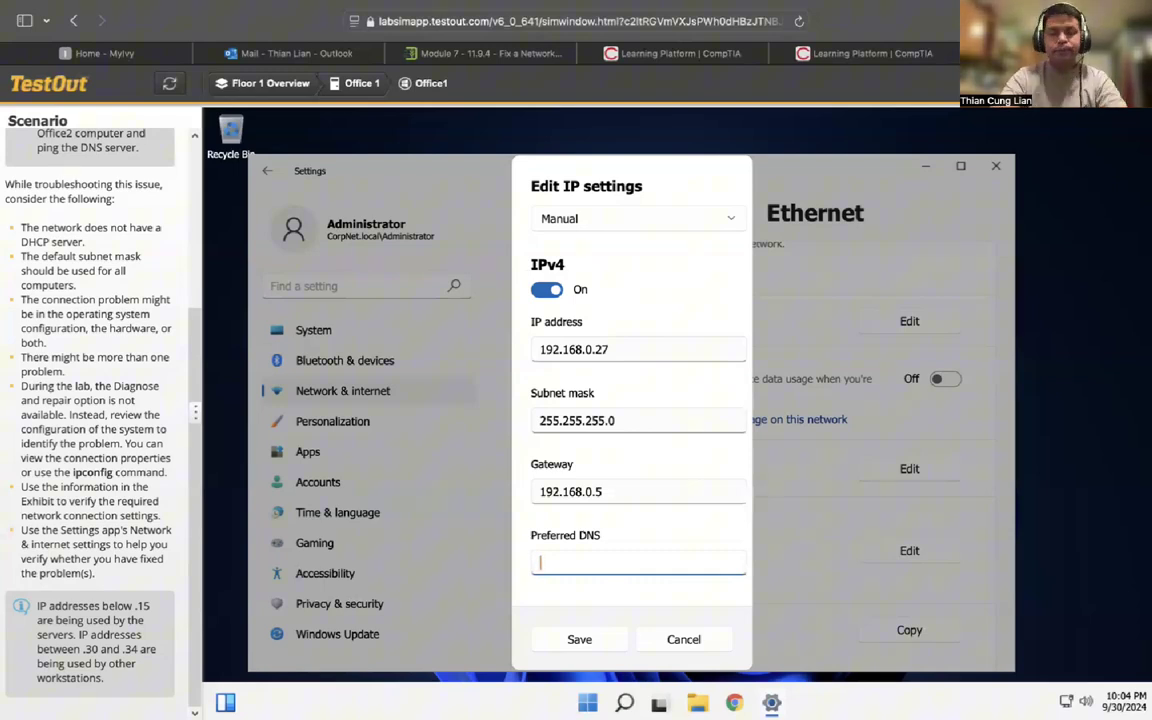
type("163")
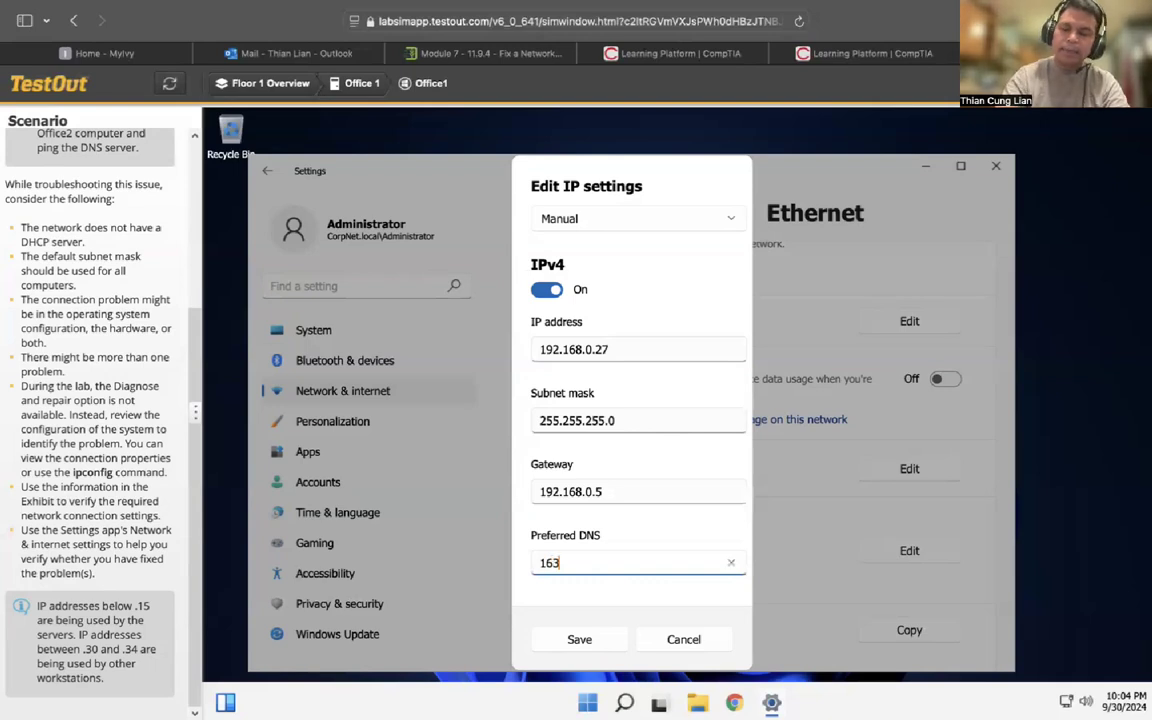
type(".128")
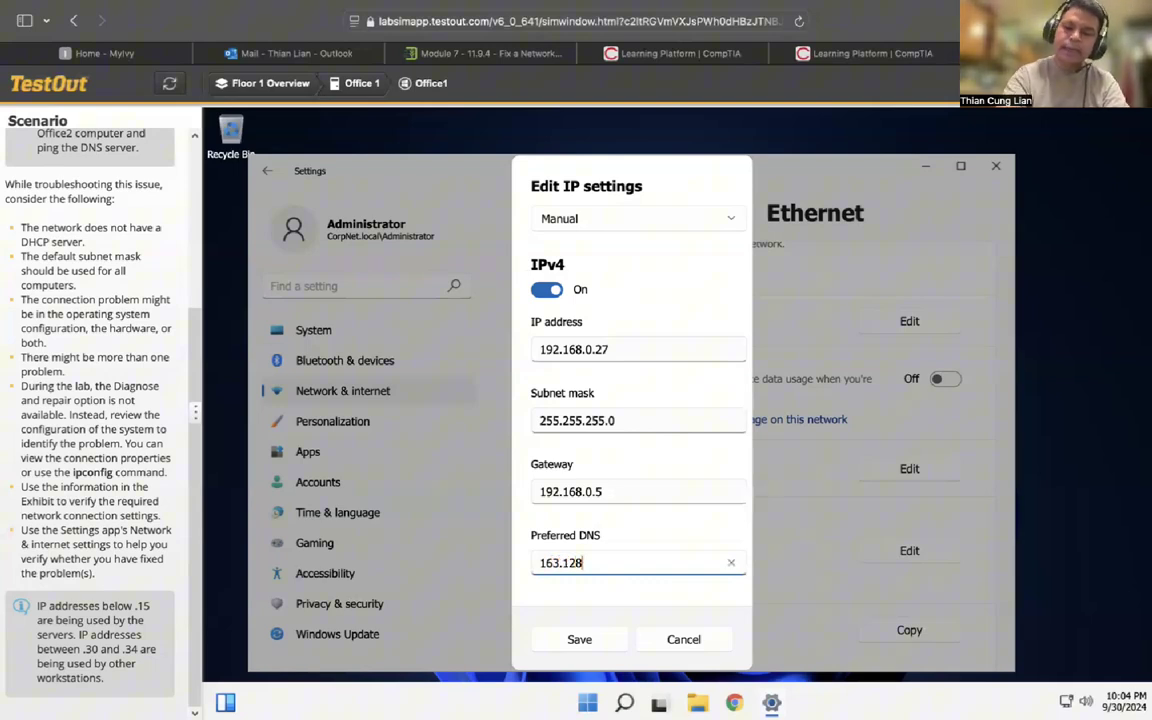
type(".7")
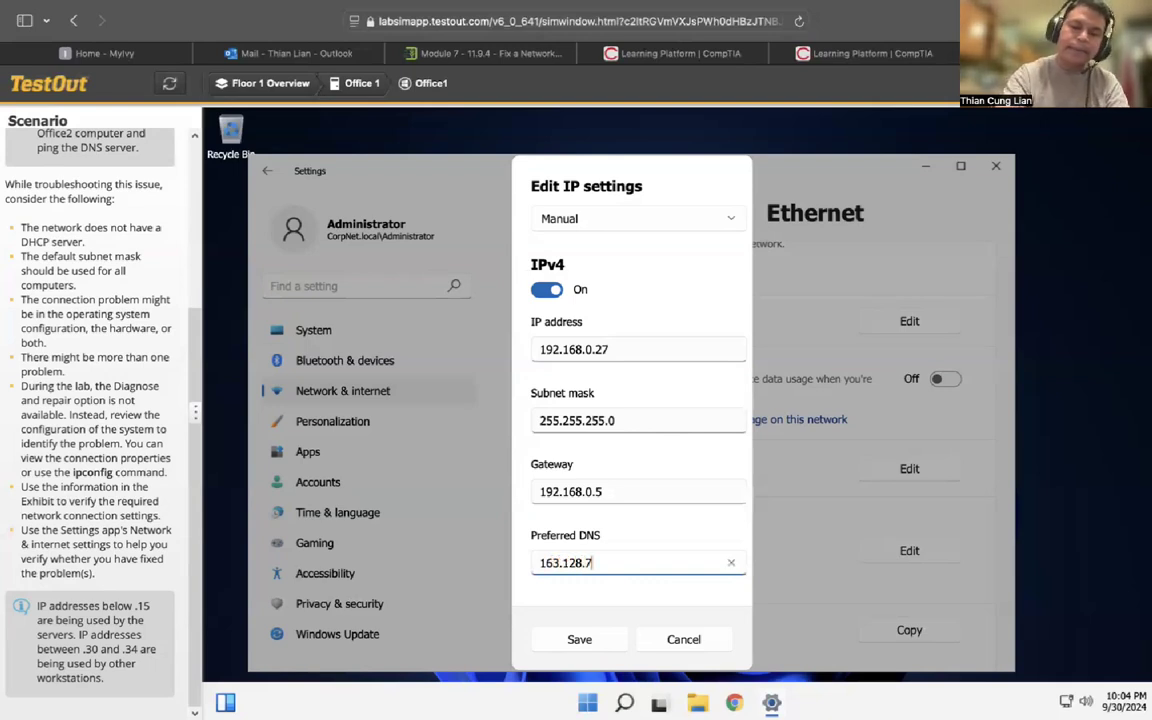
type("8.")
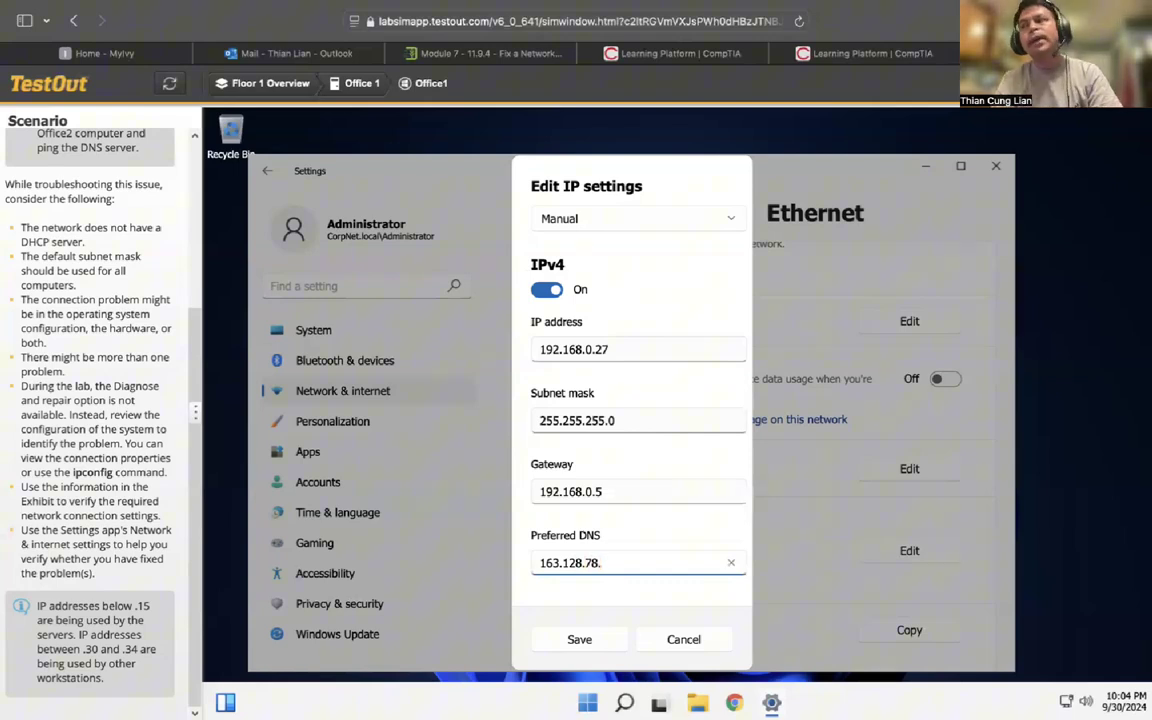
type("93")
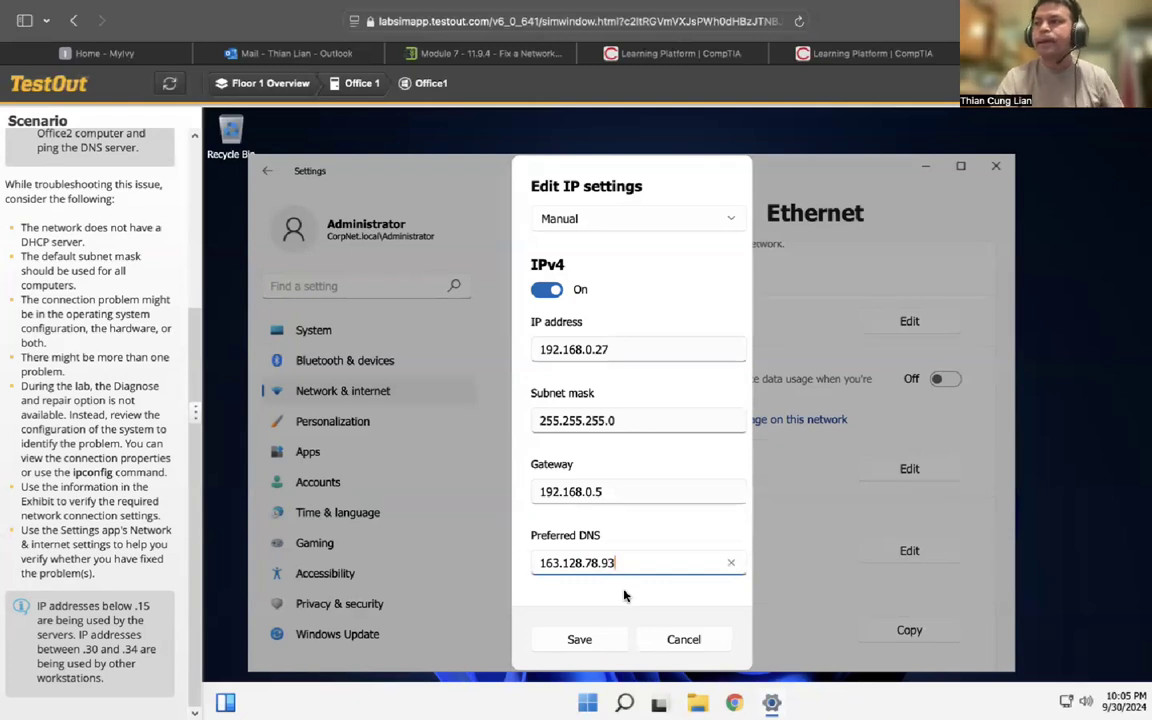
left_click(579, 638)
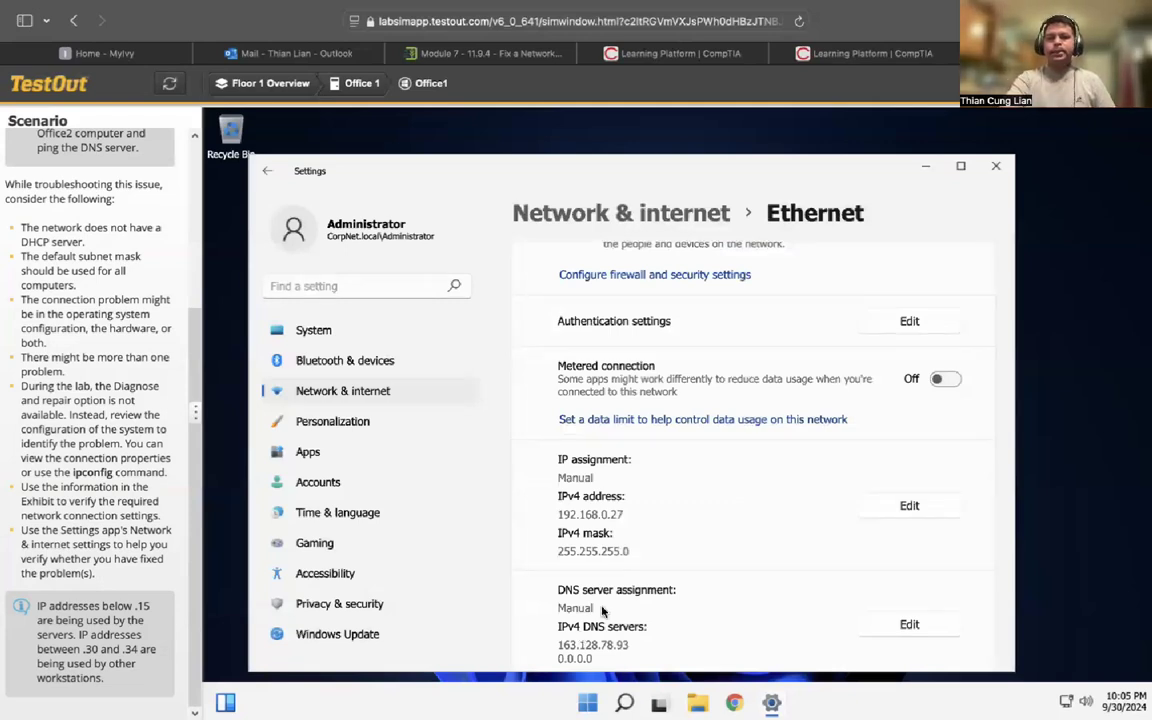
Close Settings on the Office1 computer and open Windows PowerShell
left_click(995, 168)
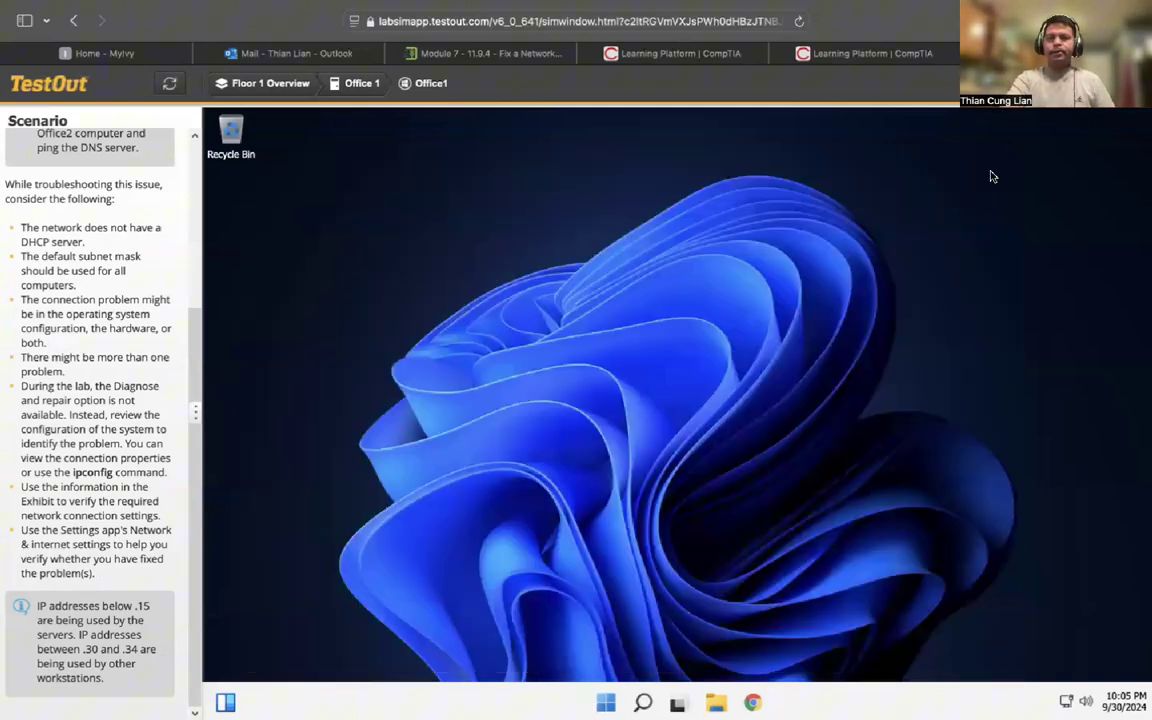
left_click(643, 703)
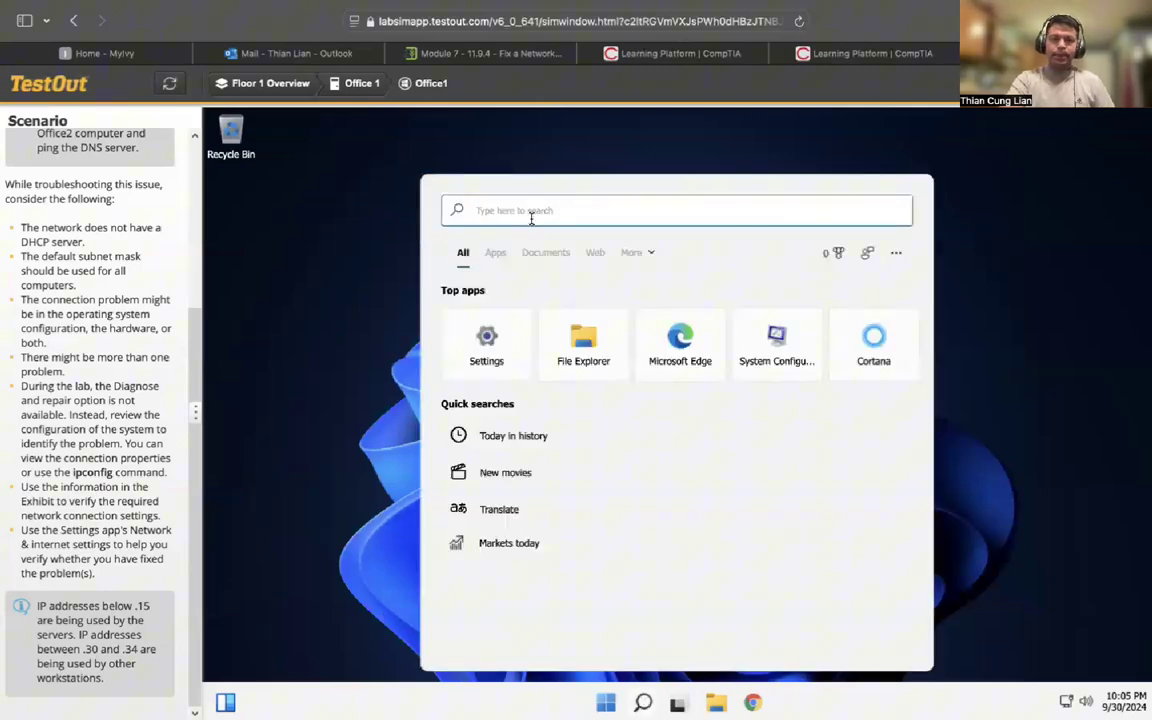
type("po")
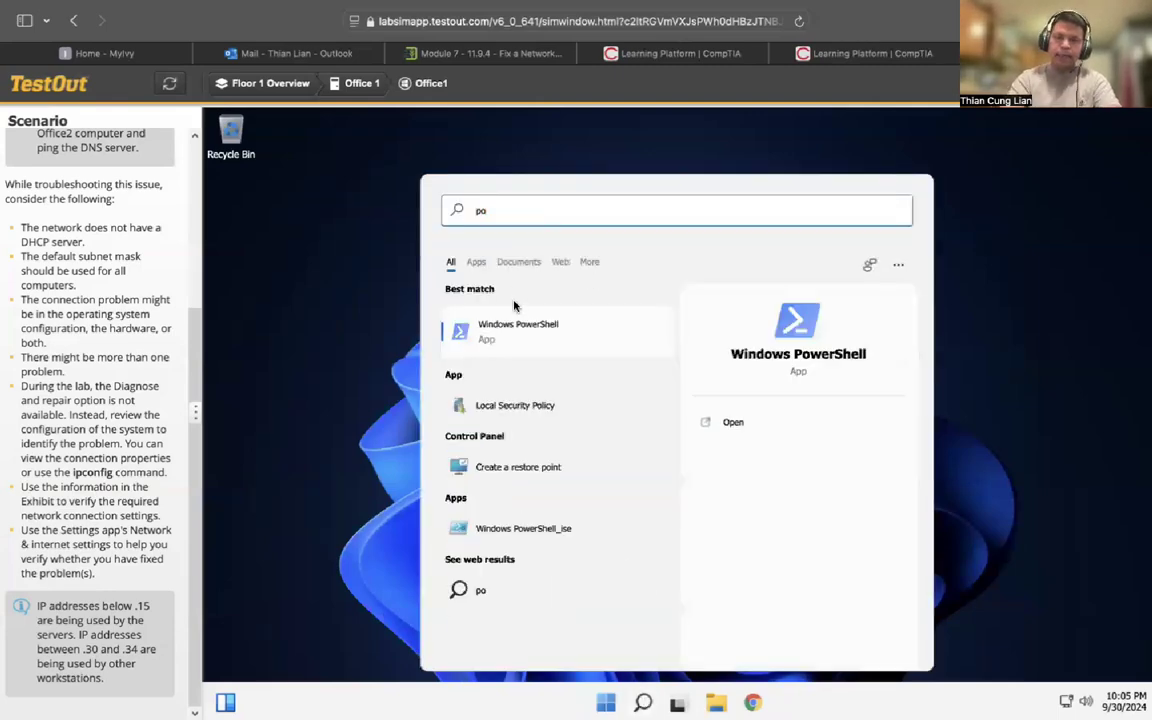
left_click(528, 325)
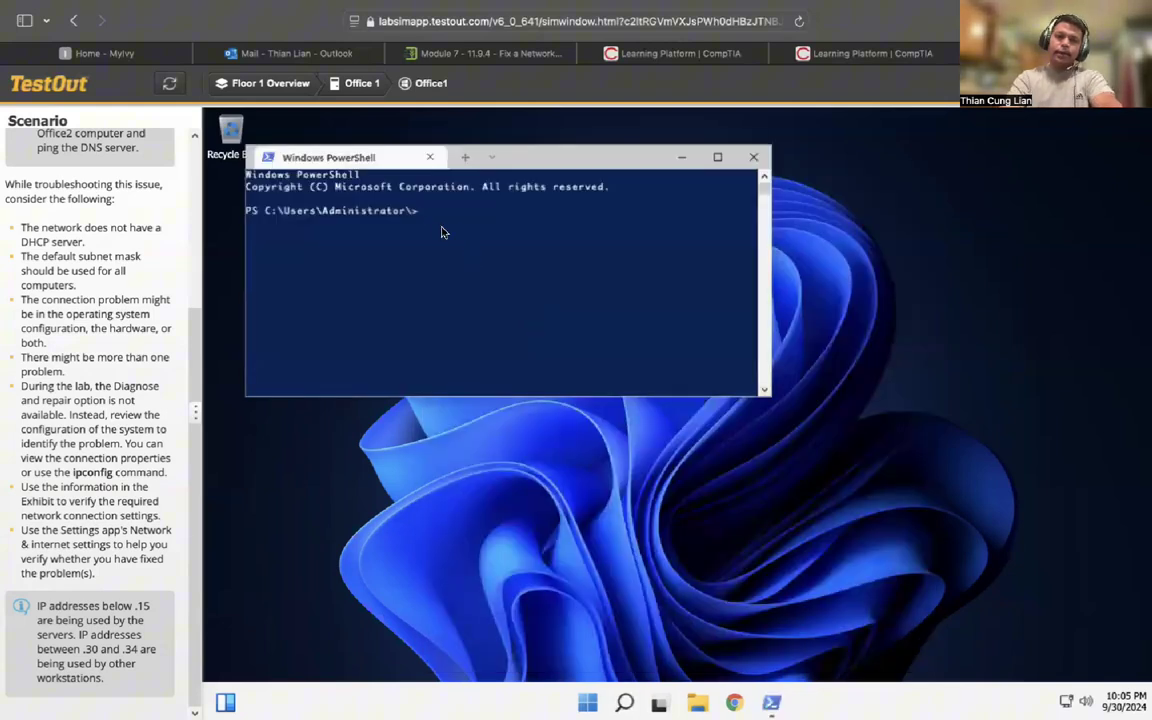
Try to ping the DNS server at 163.128.78.93 from the Office1 computer
type("ping")
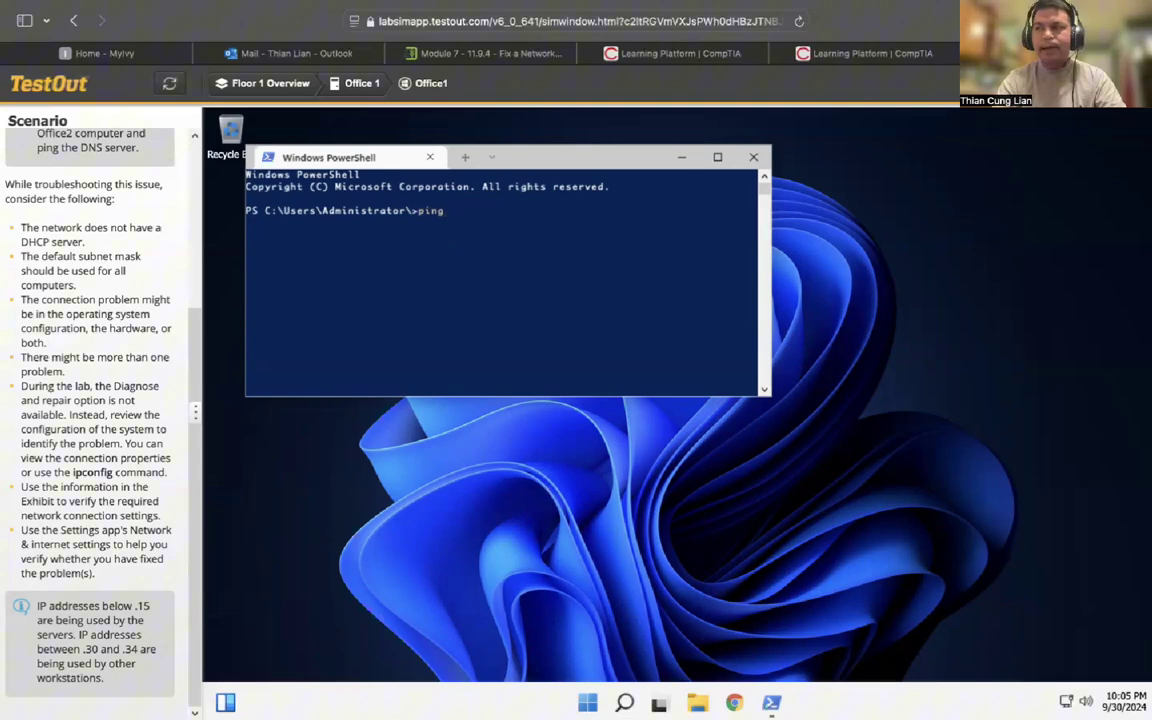
type("16")
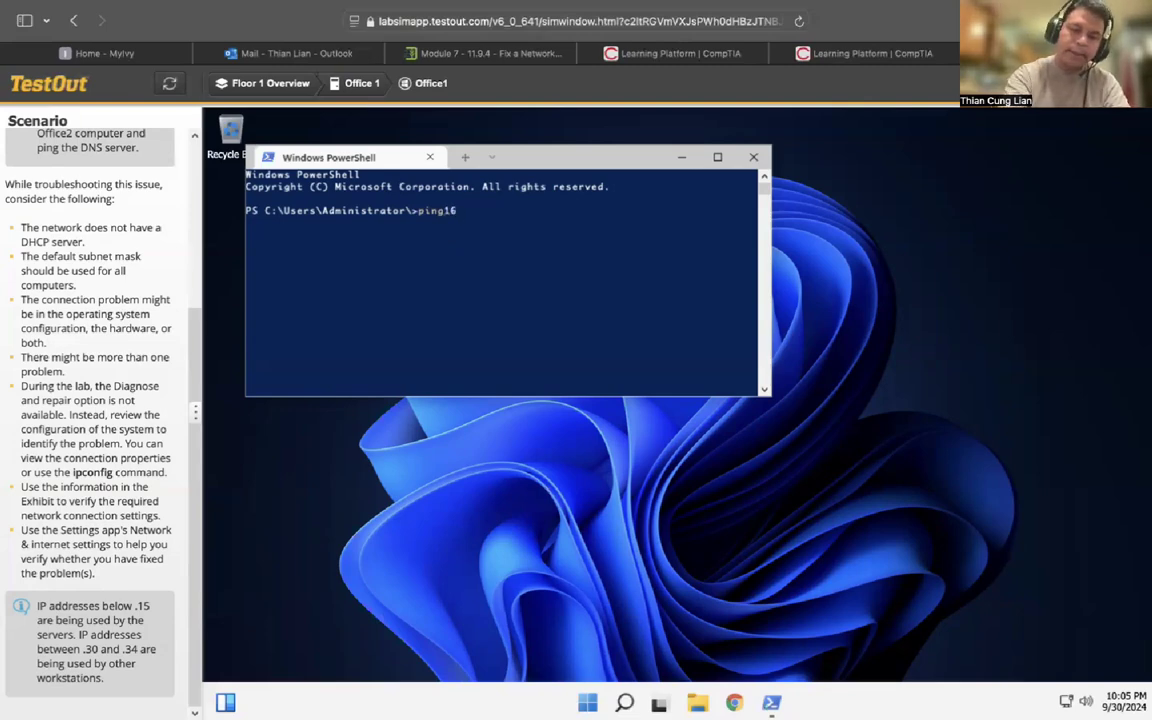
type("3.")
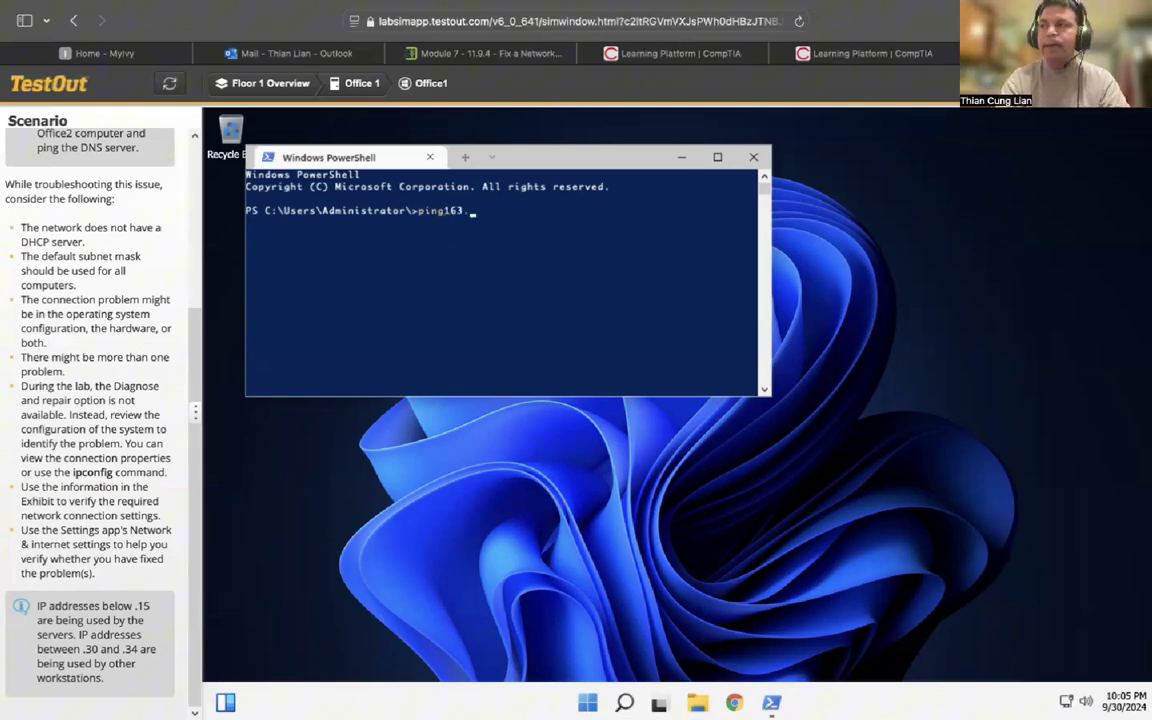
type("128")
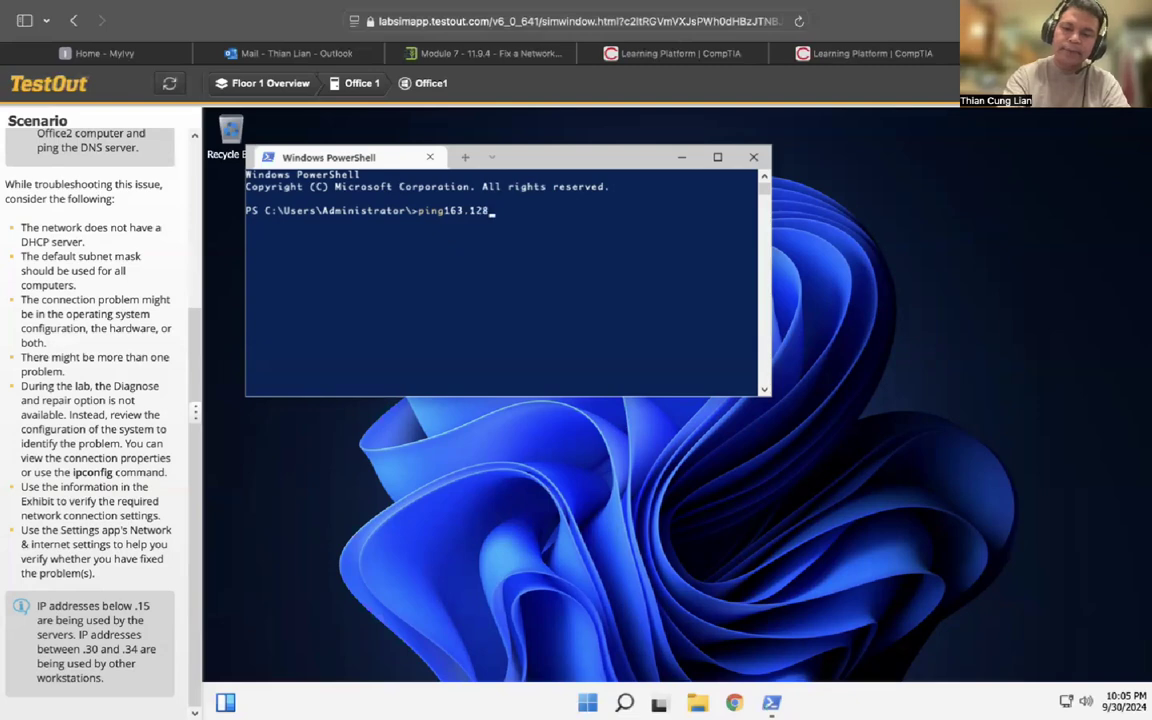
type(".78.")
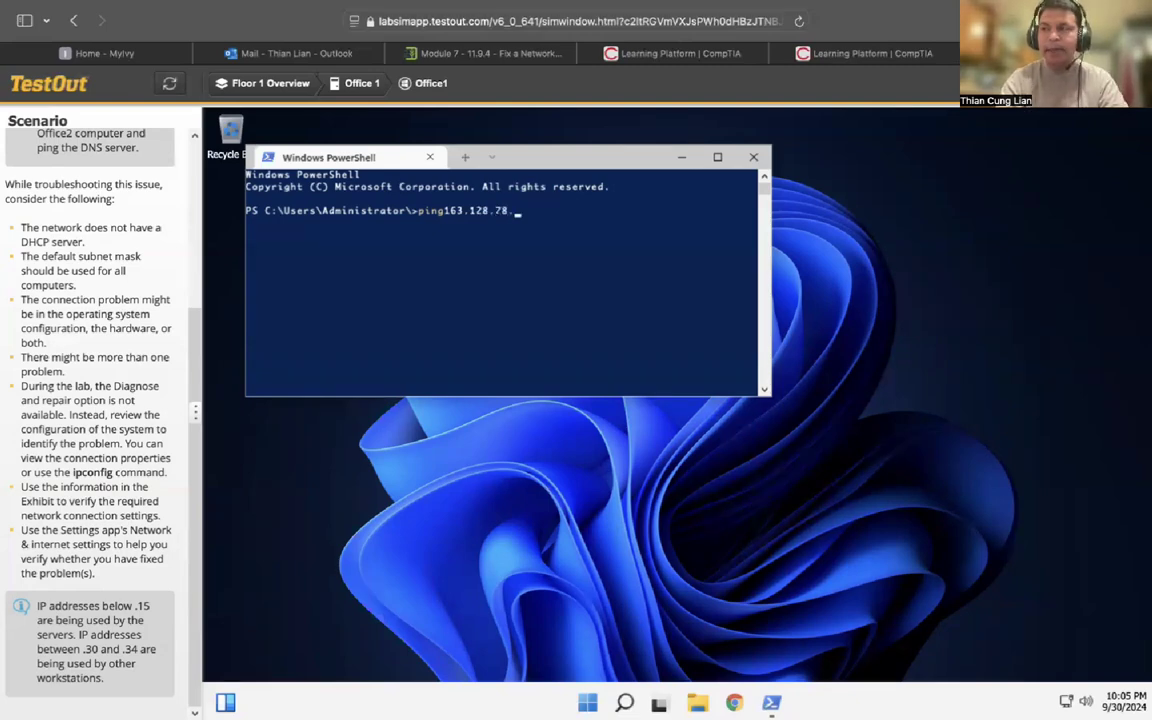
type("9")
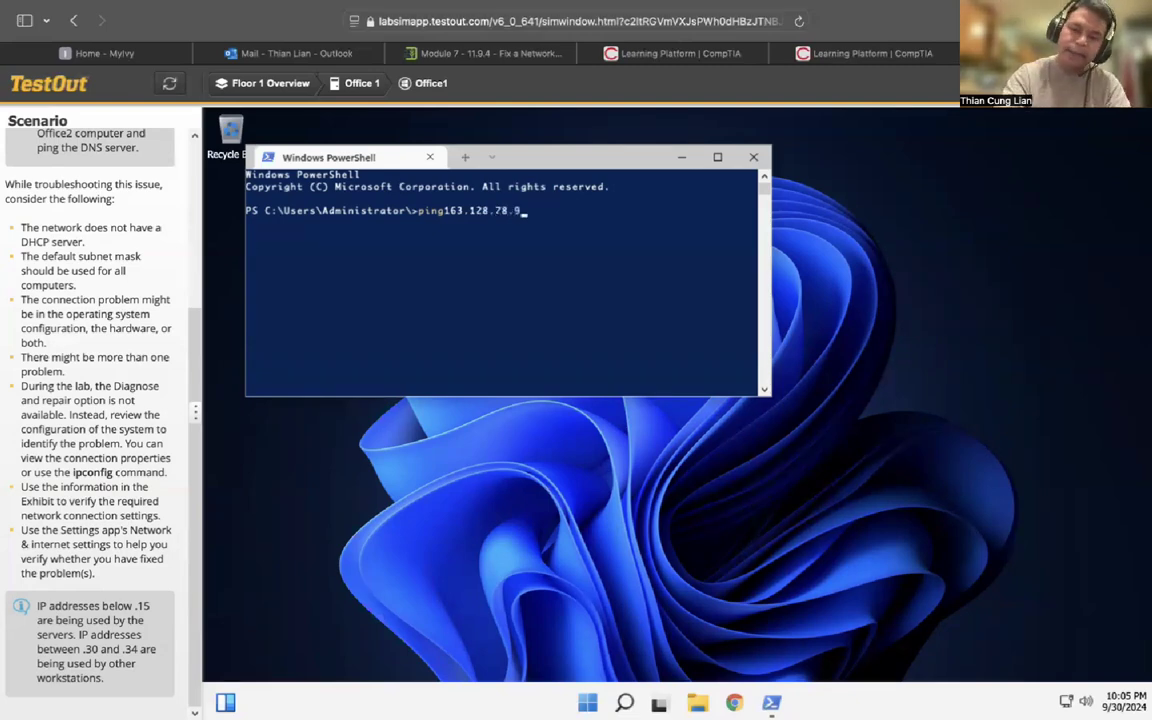
type("3")
key("Return")
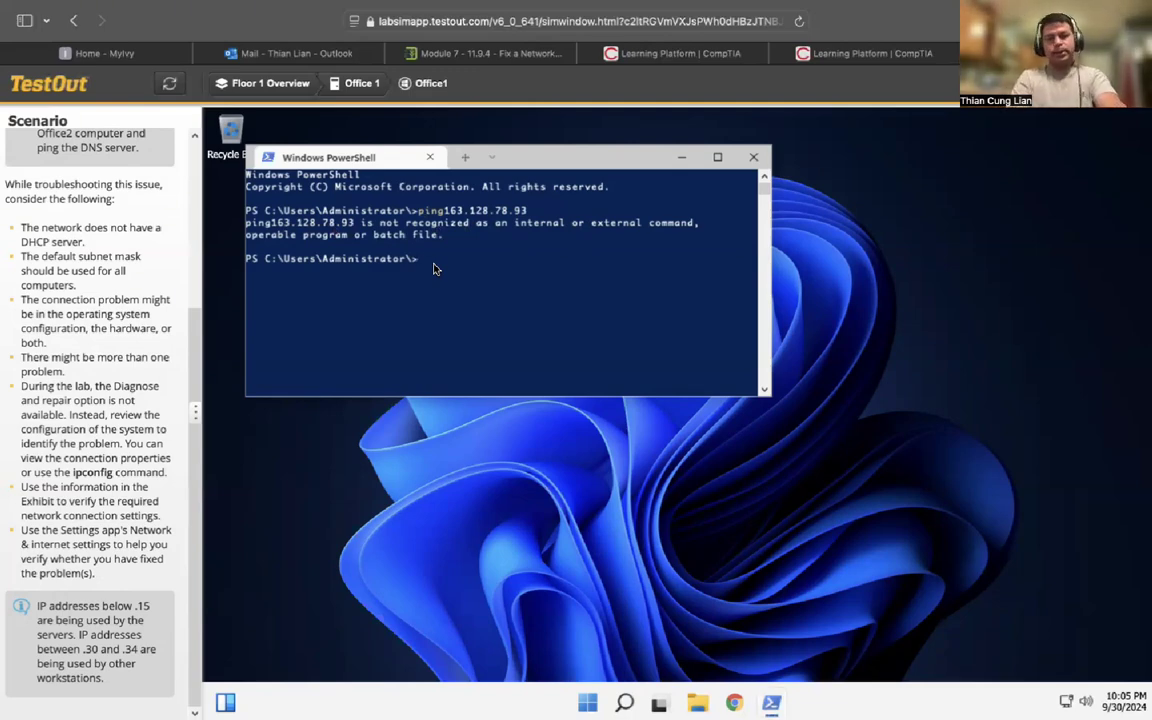
Run ping 163.128.78.93 to test connectivity to the DNS server, review the replies, and close PowerShell
type("ping")
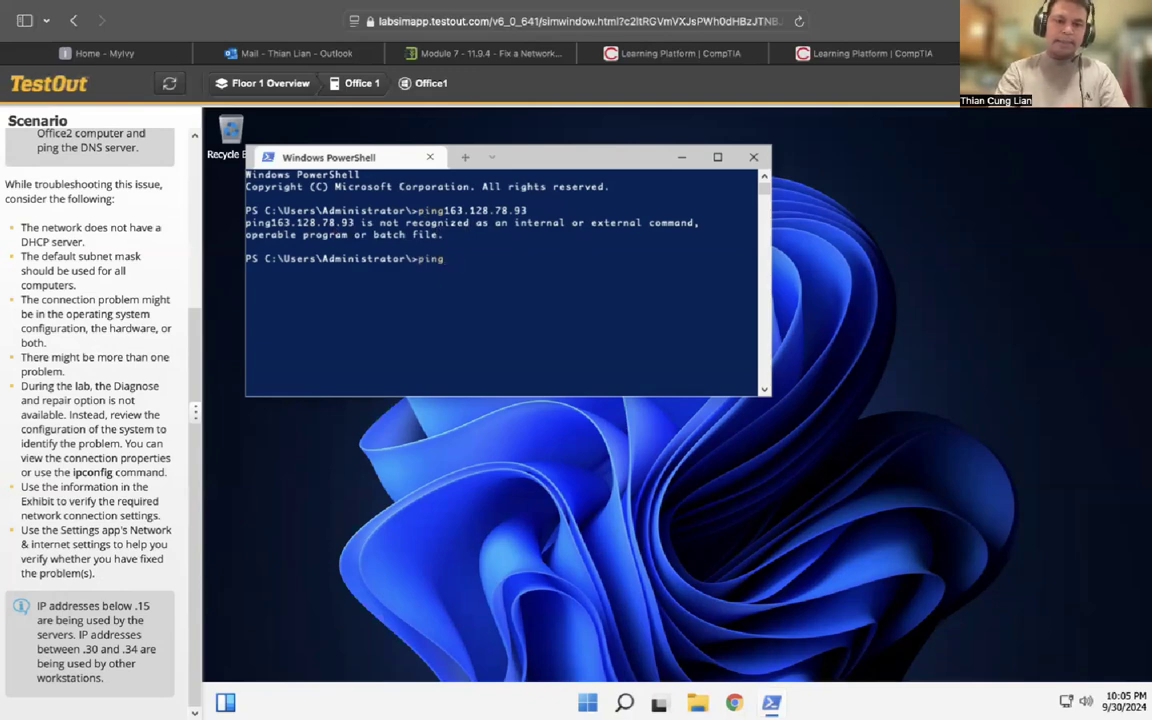
type(" 163")
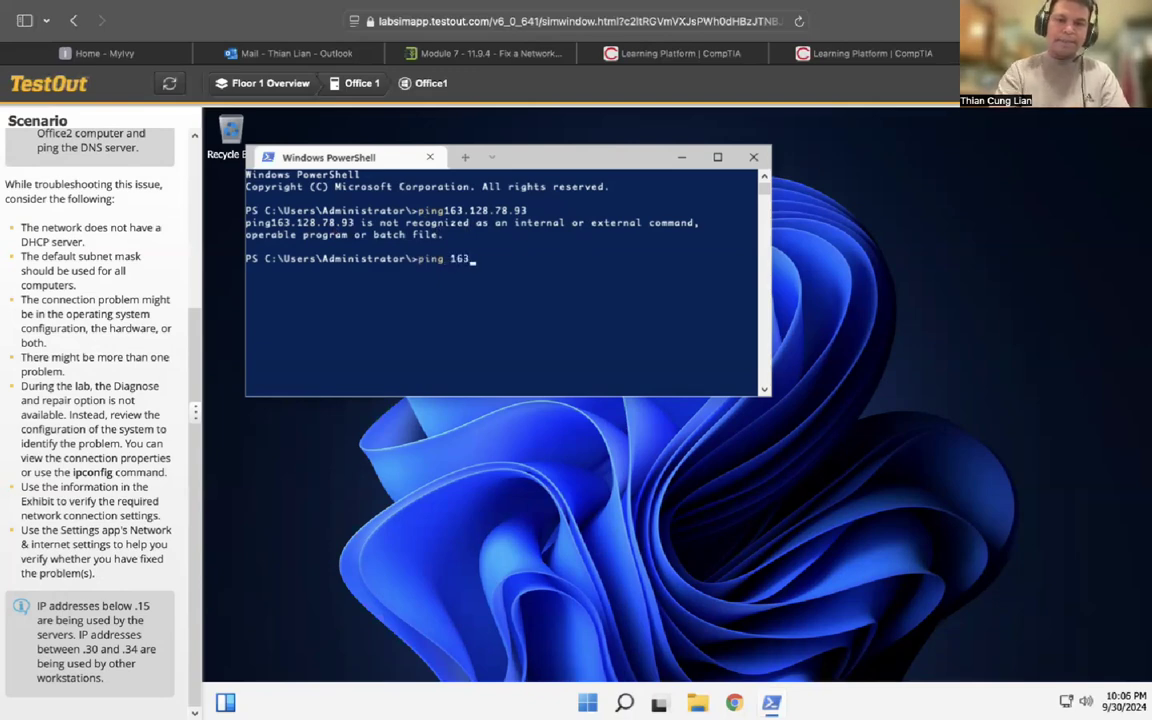
type(".12")
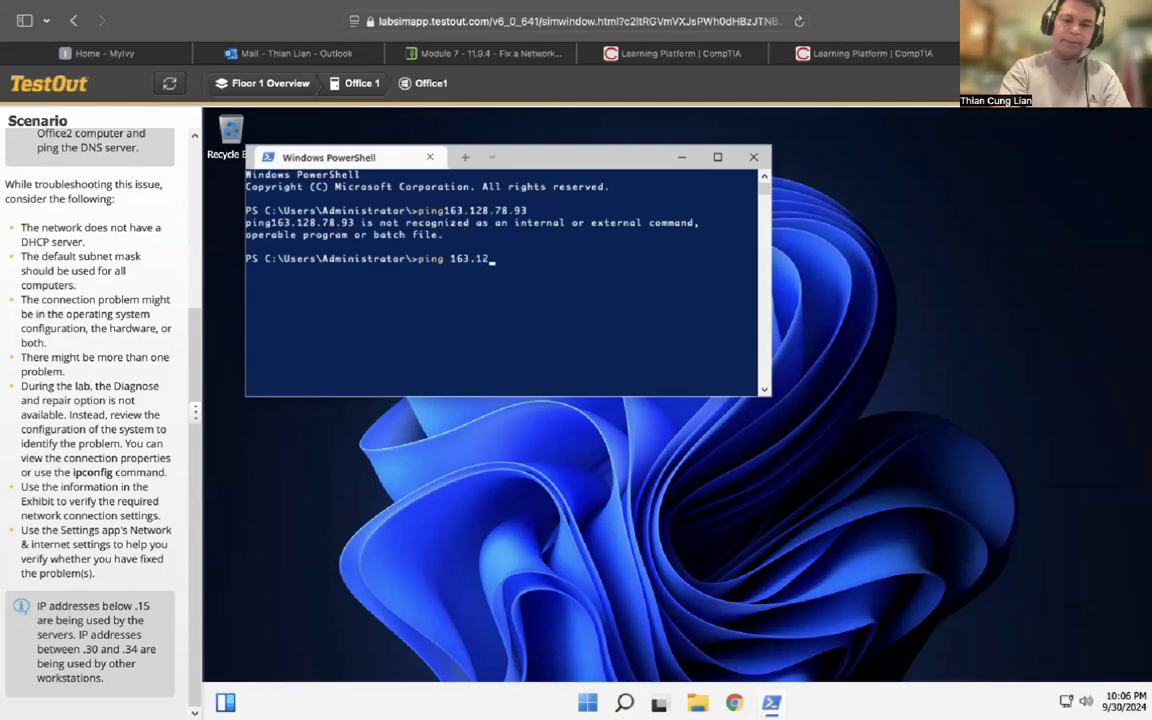
type("8.")
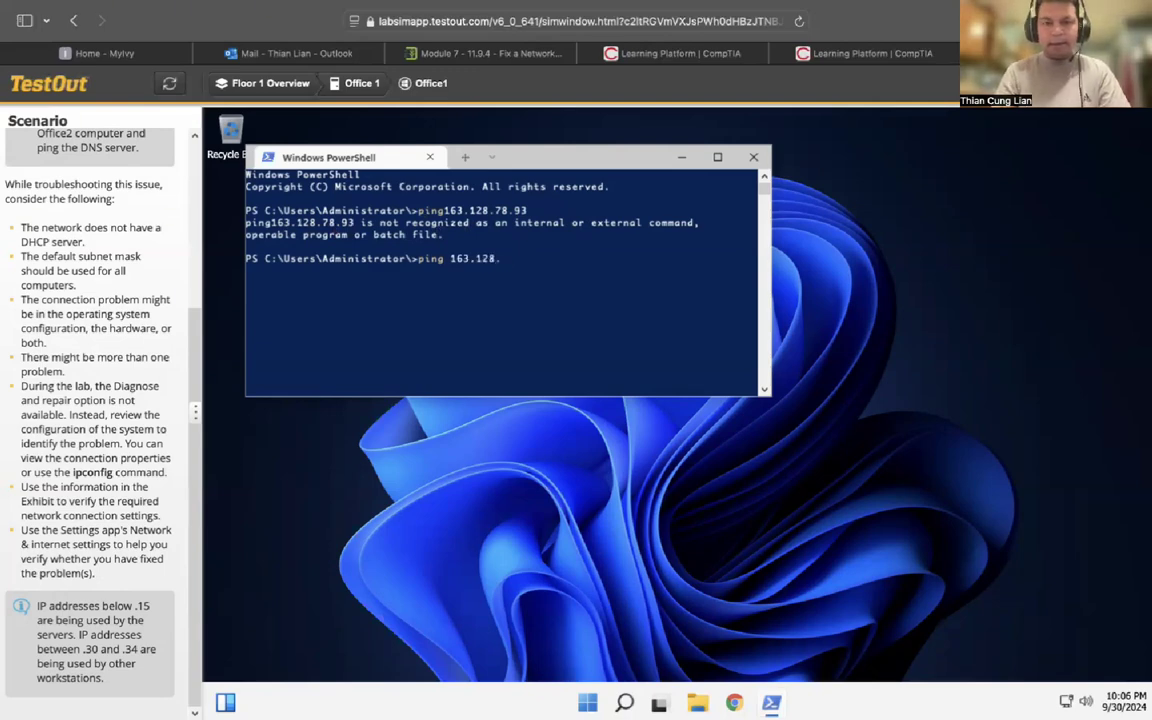
type("78")
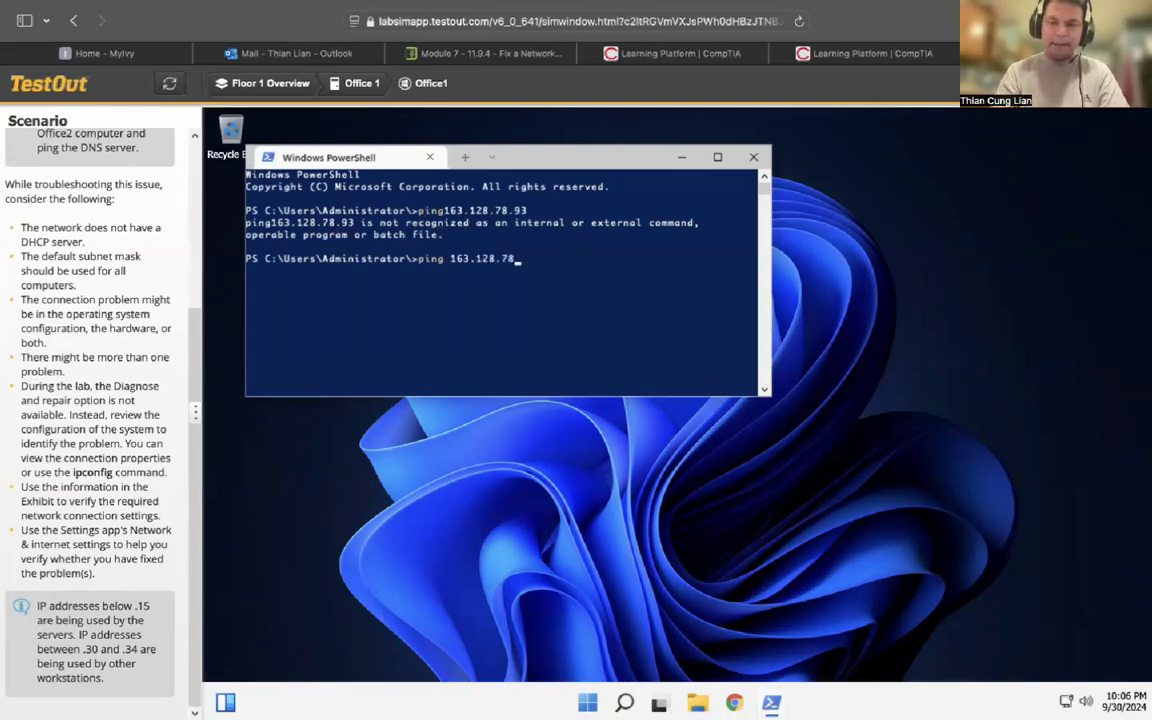
type(".93")
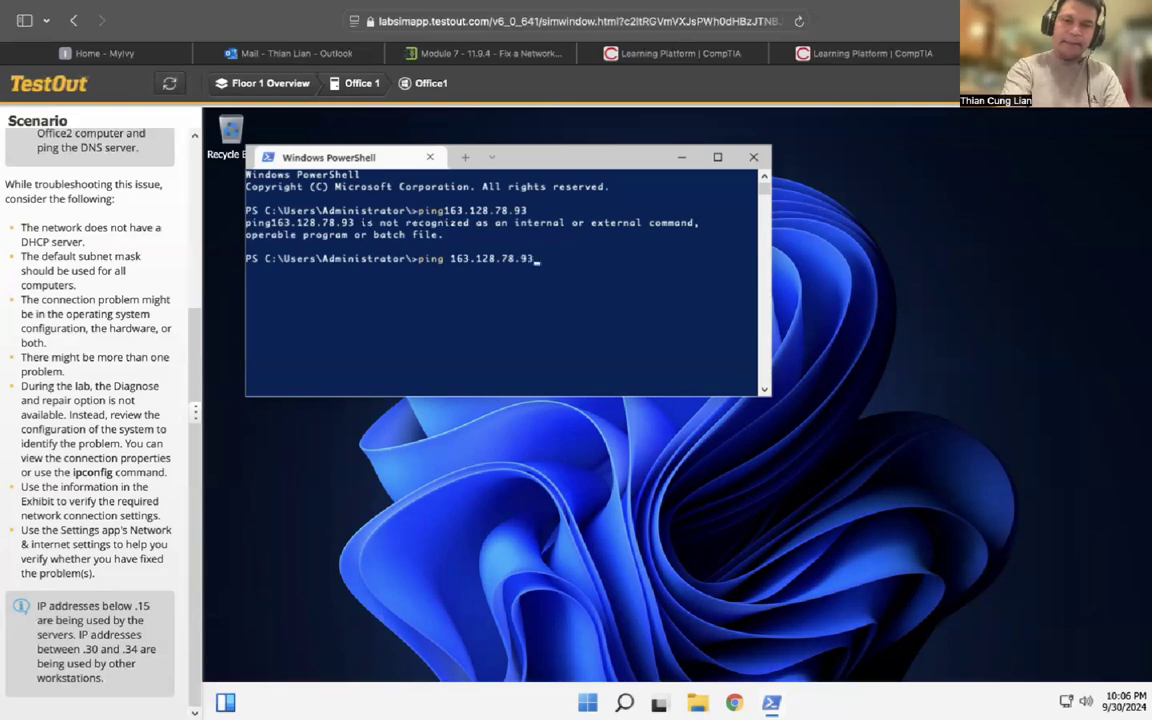
key("Return")
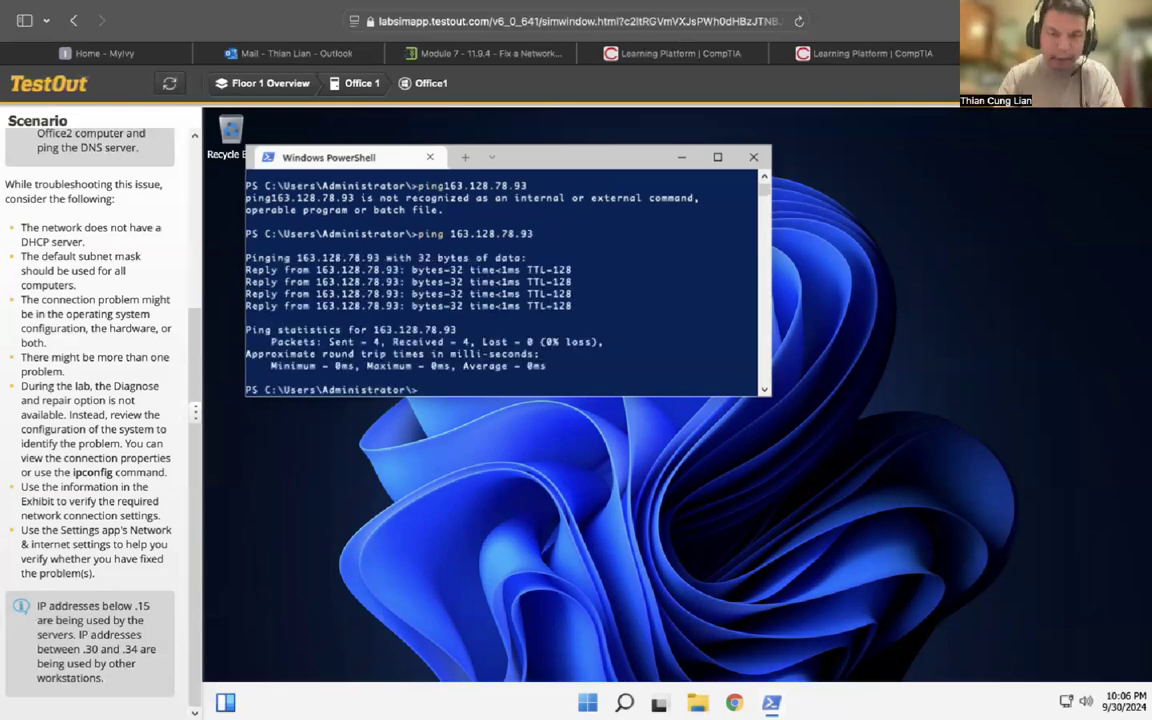
scroll(455, 276, "up", 1)
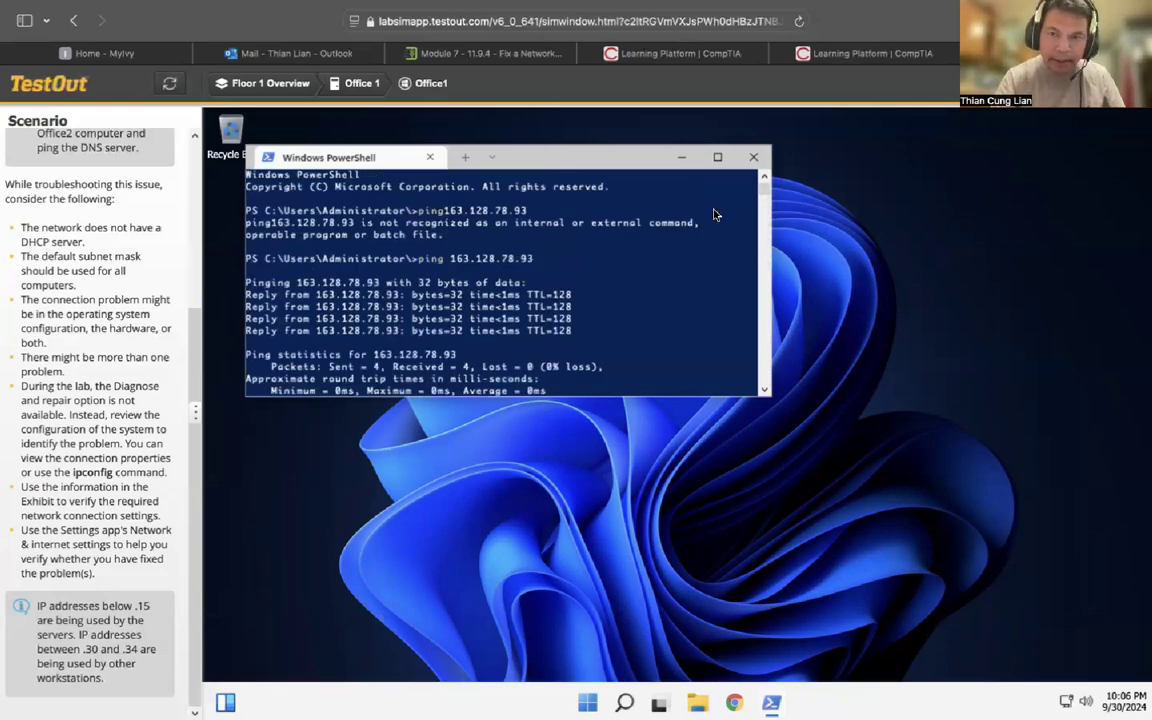
left_click(754, 157)
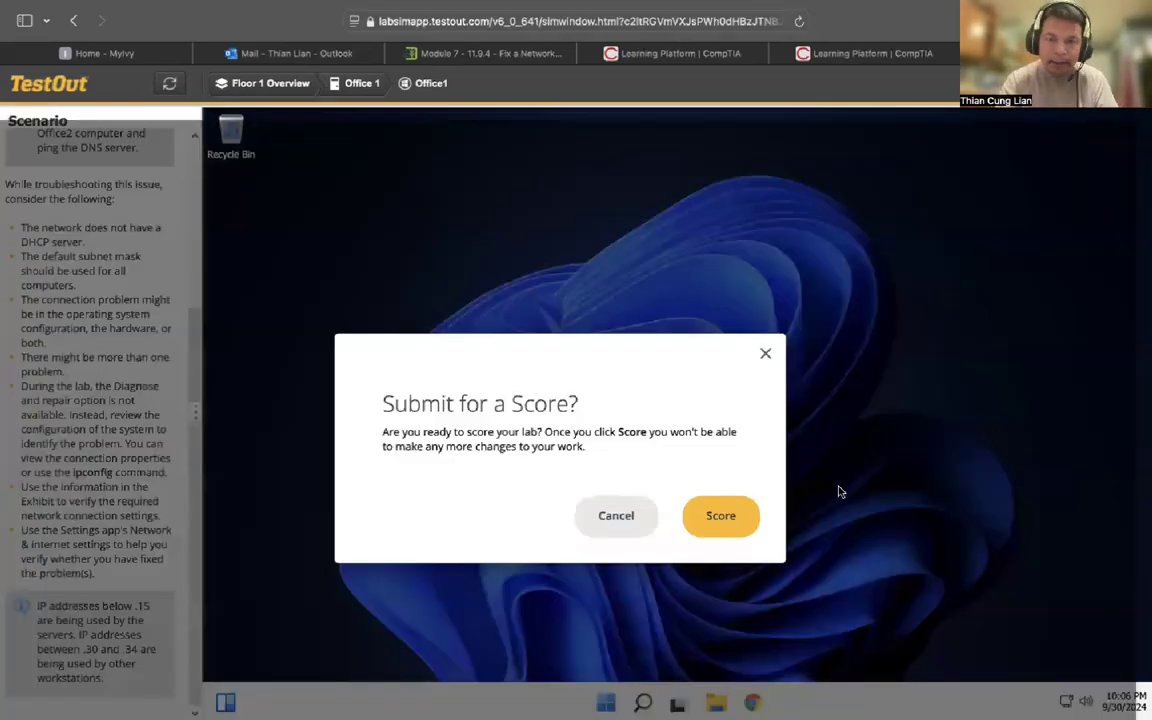
Submit the lab for a score and look through the task summary and explanation in the lab report
left_click(719, 514)
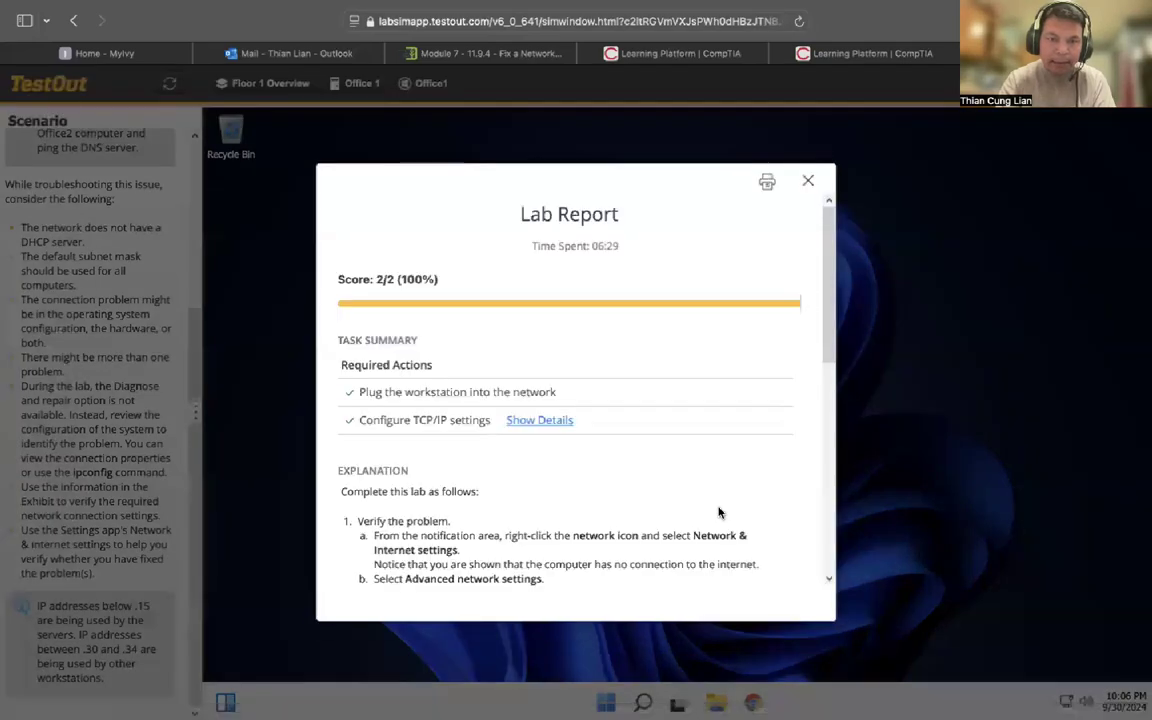
scroll(516, 430, "down", 5)
scroll(518, 430, "up", 5)
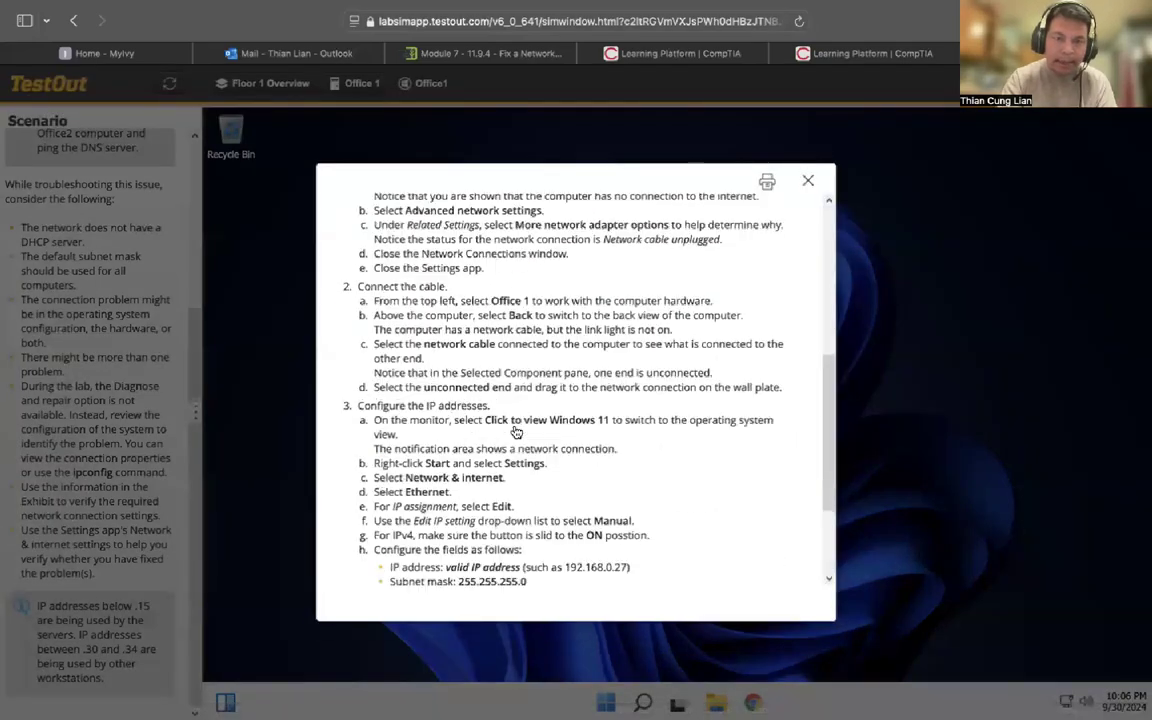